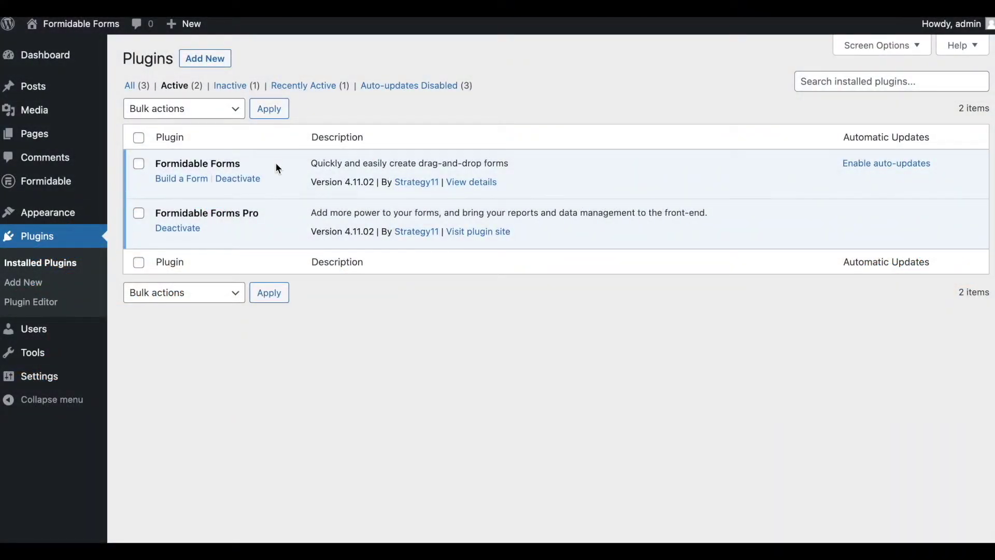
Create a form named 'Mortgage Calculator' from the Simple Mortgage Calculator template.
mouse_move(58, 191)
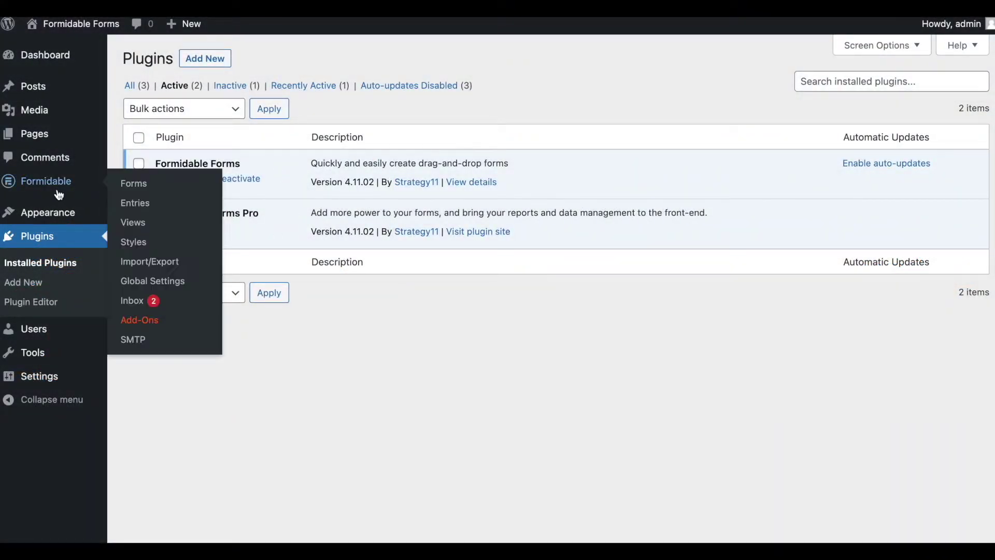
click(133, 187)
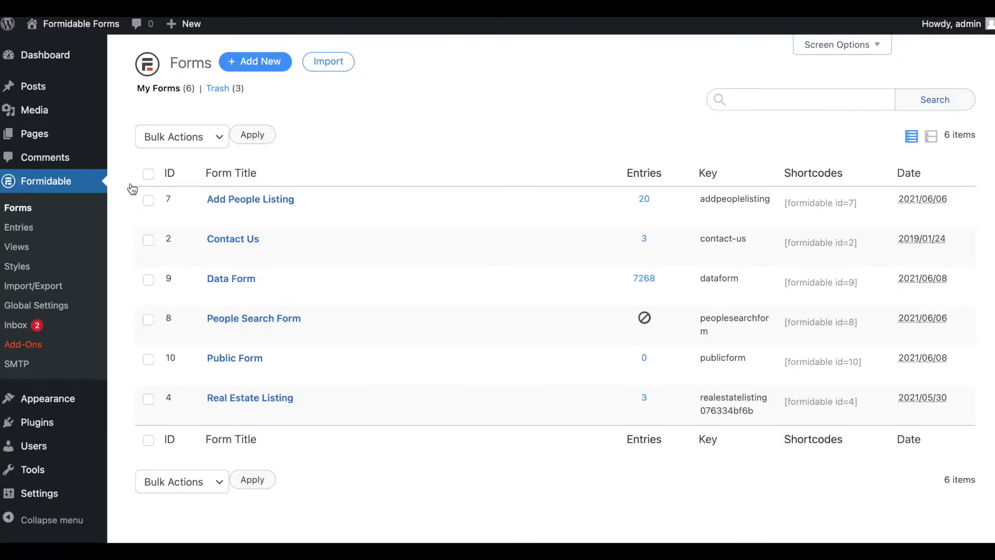
click(250, 63)
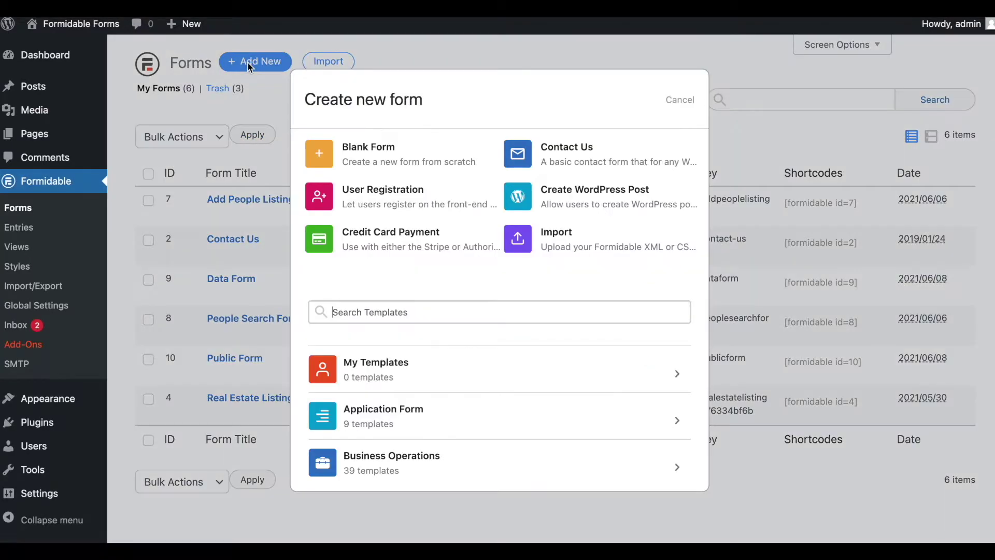
scroll(398, 351, down, 4)
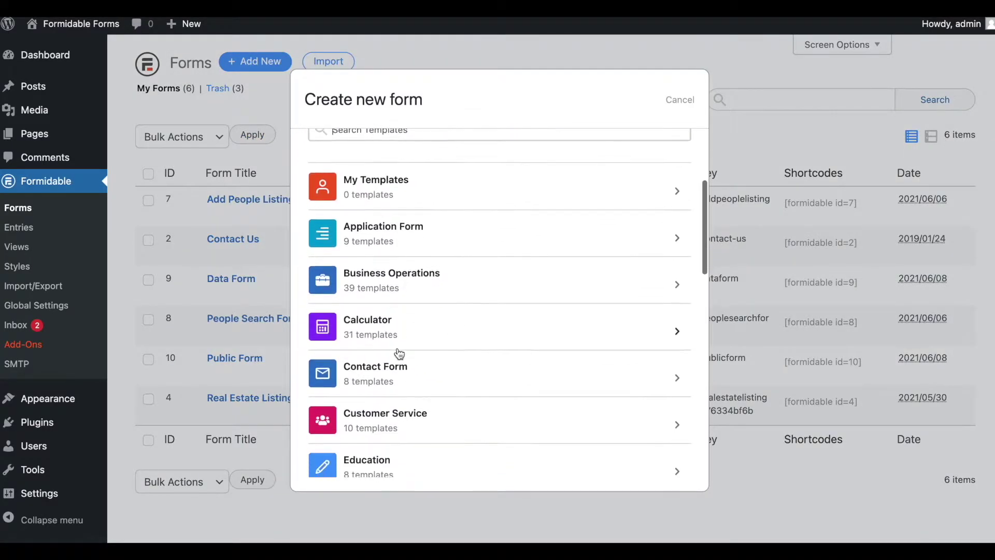
click(397, 315)
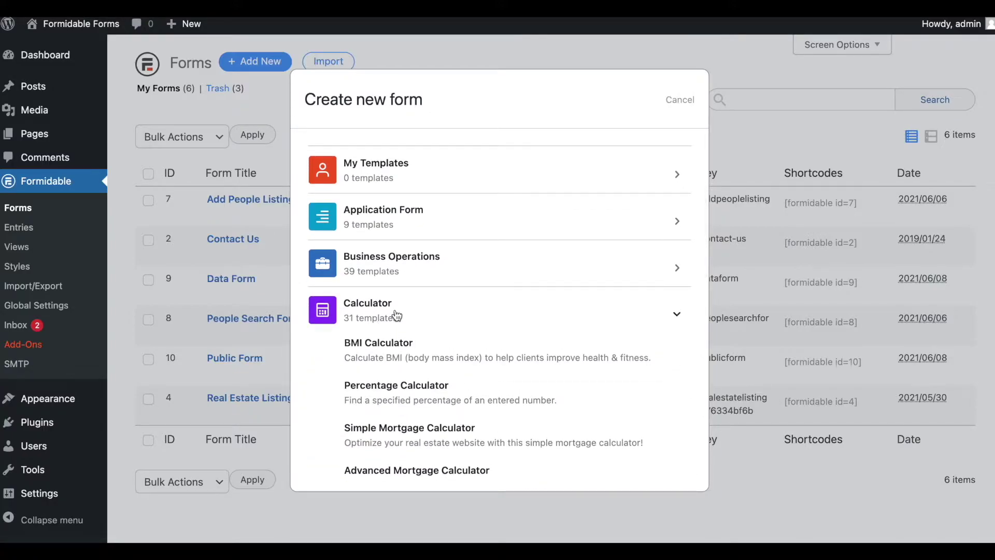
scroll(397, 315, down, 10)
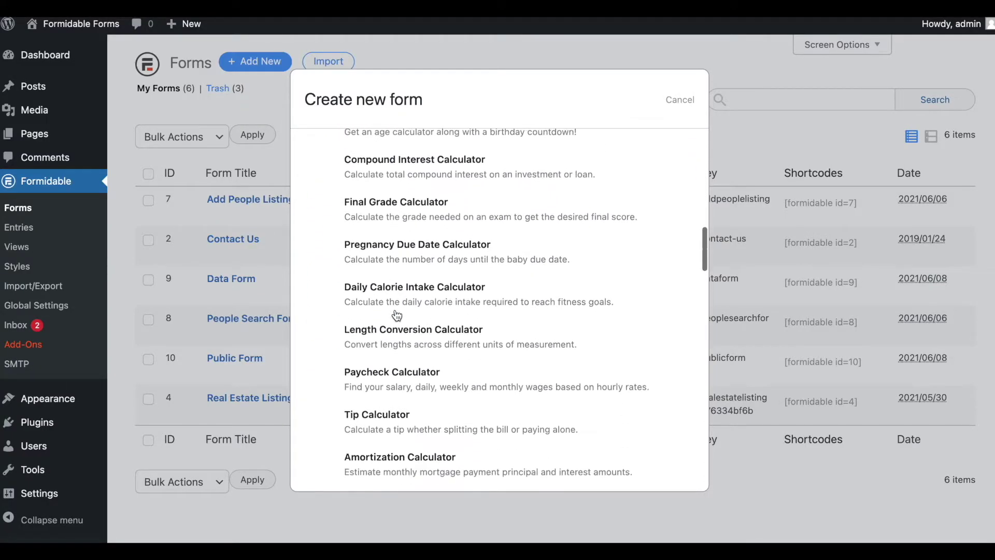
scroll(396, 315, up, 7)
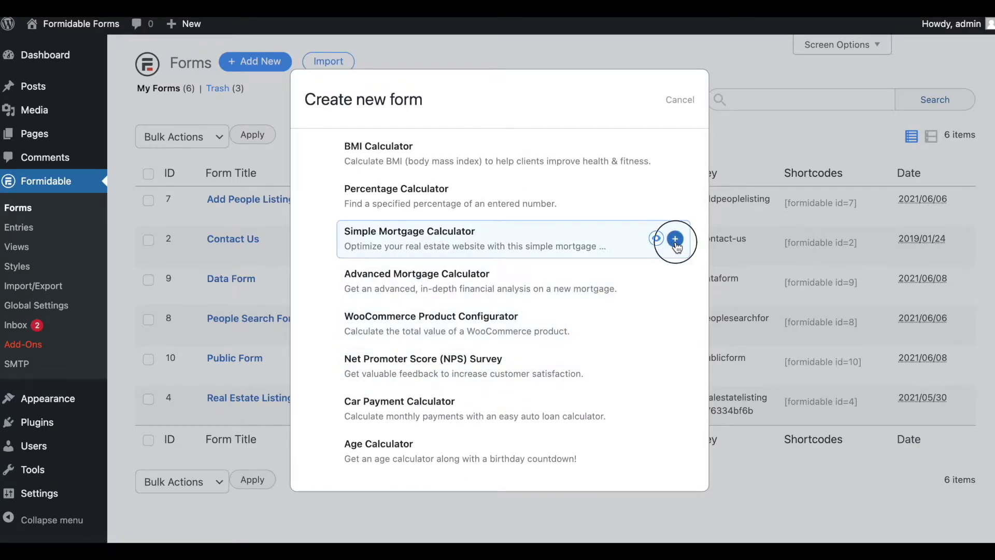
click(675, 240)
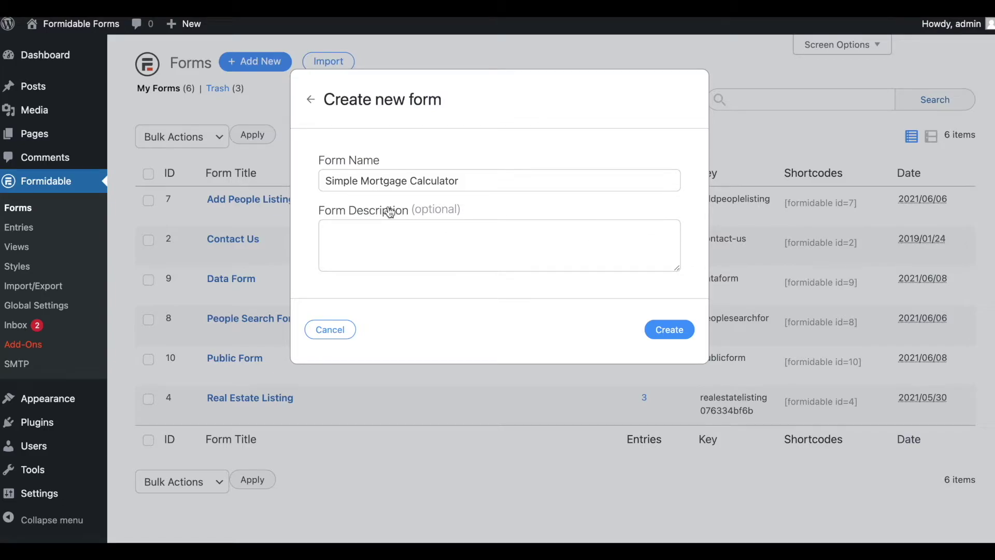
key(BackSpace)
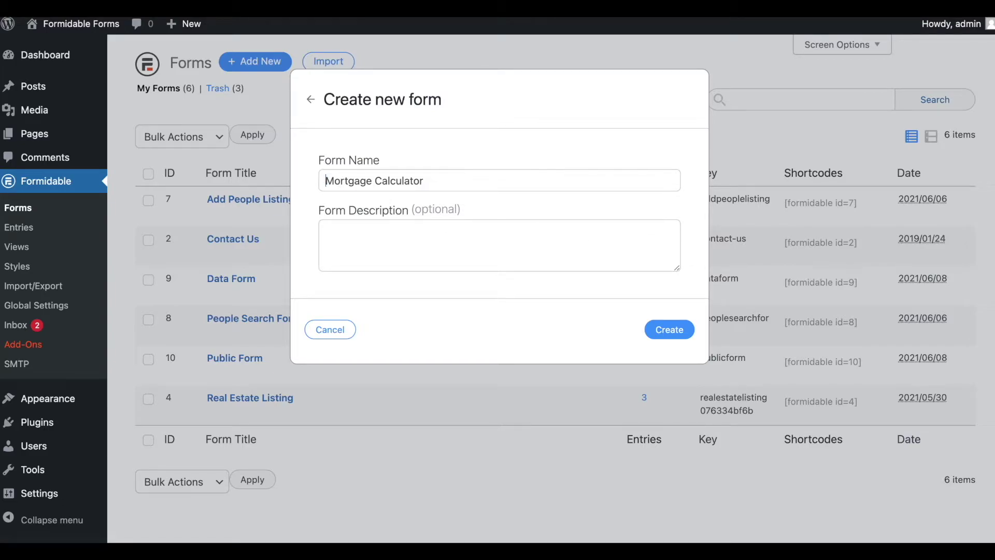
click(673, 331)
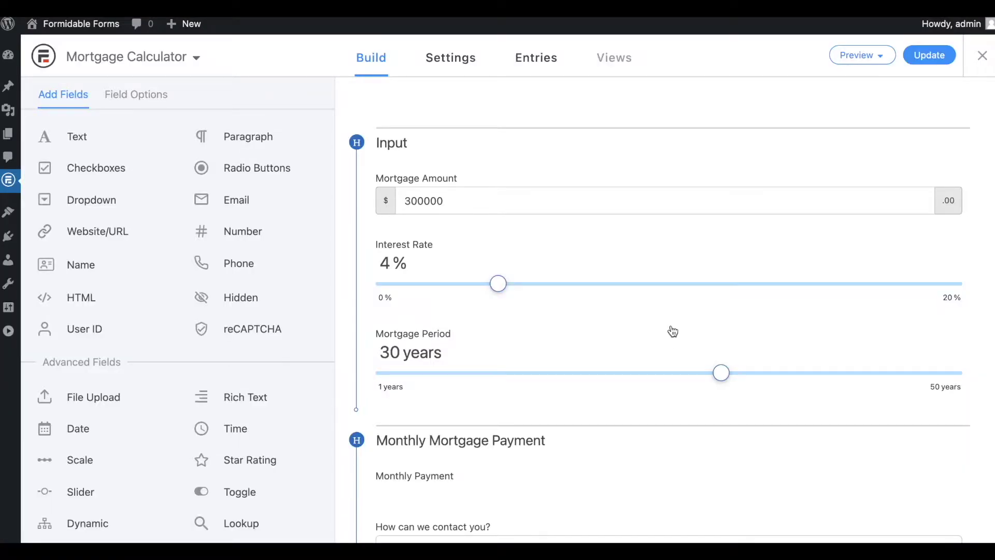
Review the Mortgage Amount and Mortgage Period slider settings, then save the form.
scroll(673, 331, down, 4)
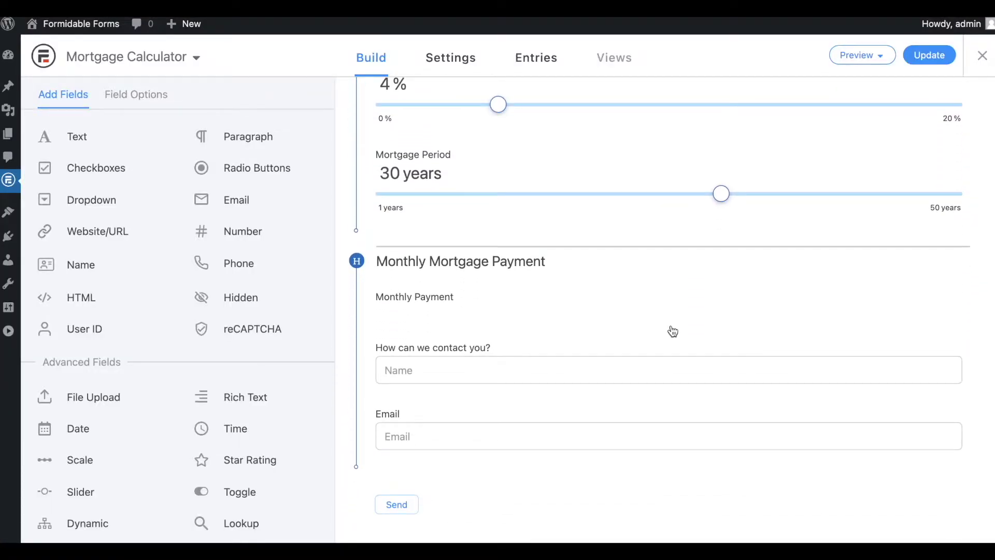
scroll(673, 332, up, 4)
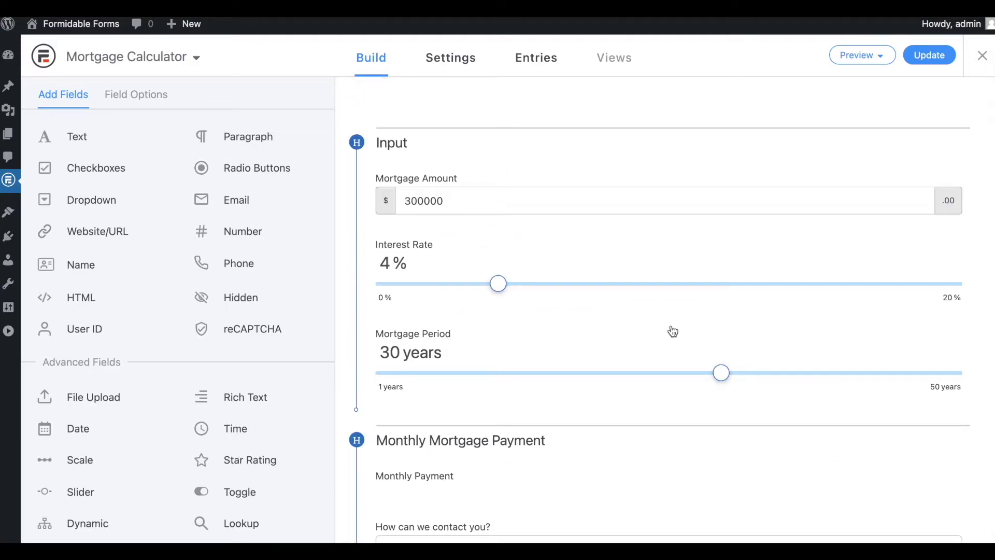
click(567, 187)
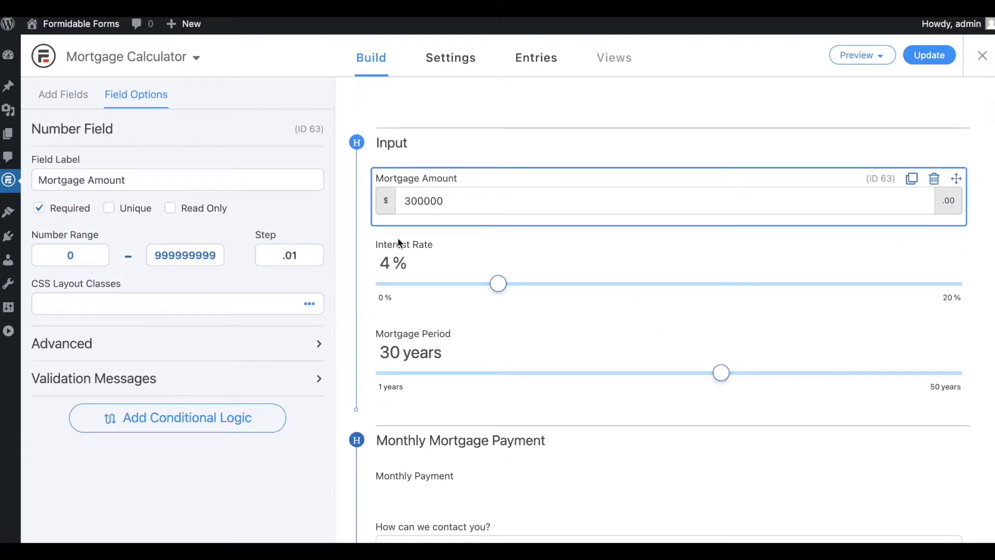
click(241, 352)
scroll(240, 345, down, 4)
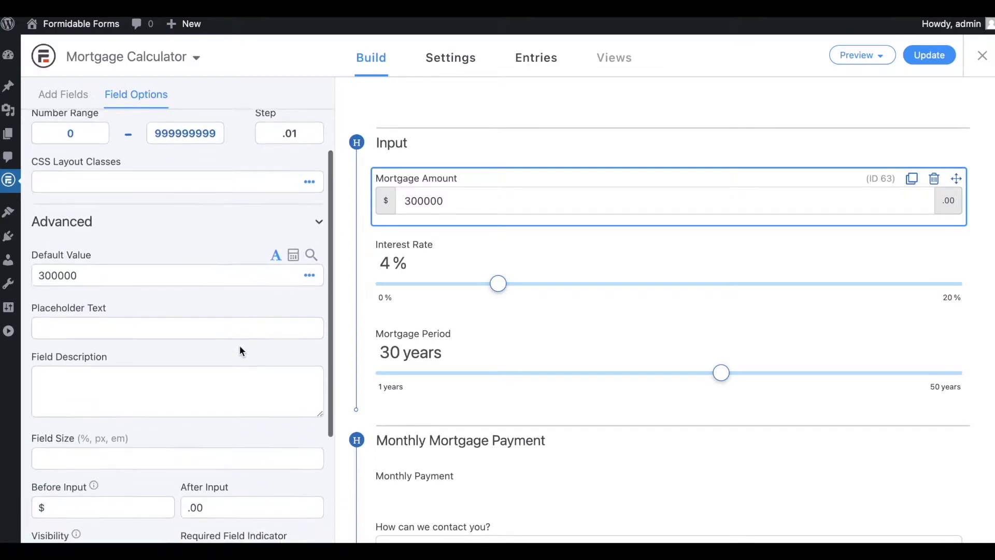
scroll(240, 345, down, 3)
click(462, 351)
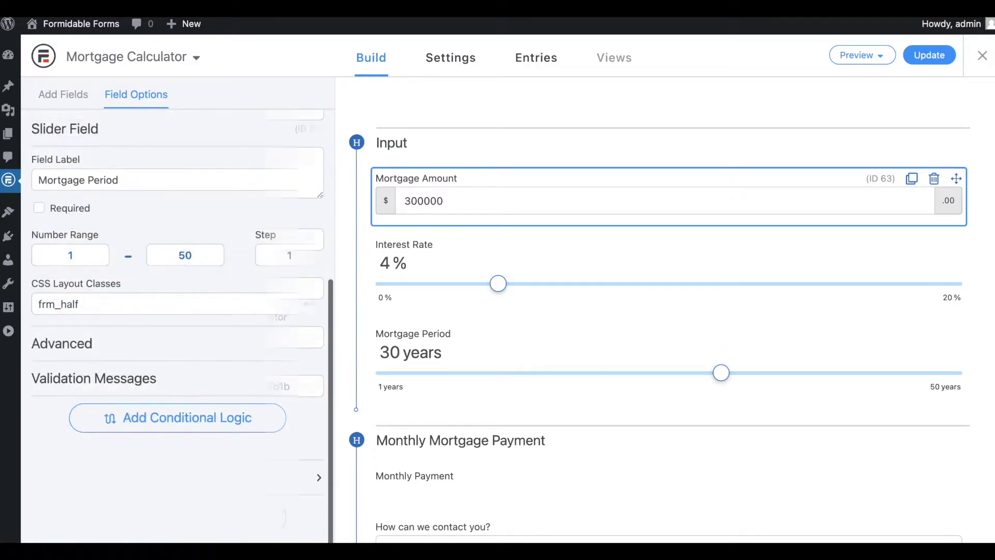
scroll(461, 351, down, 4)
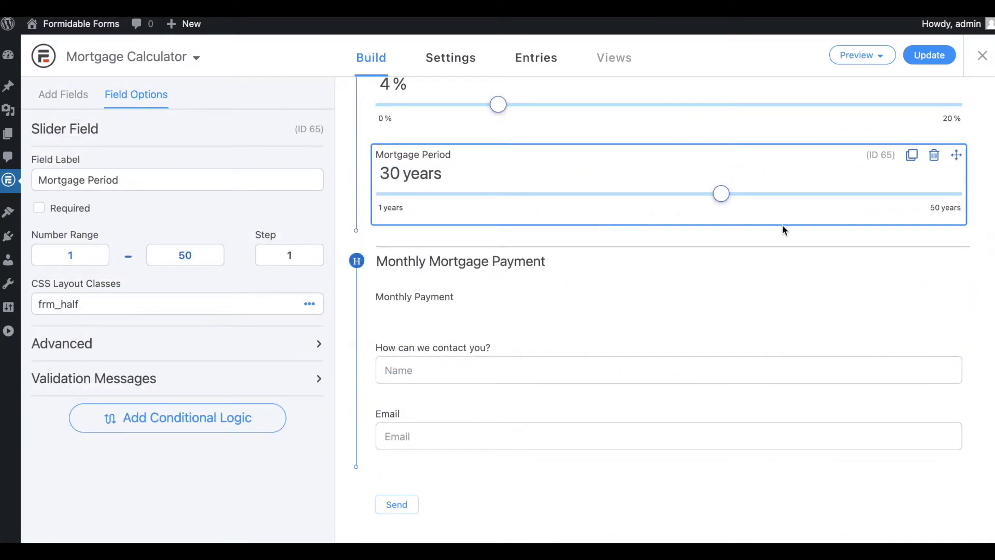
click(935, 57)
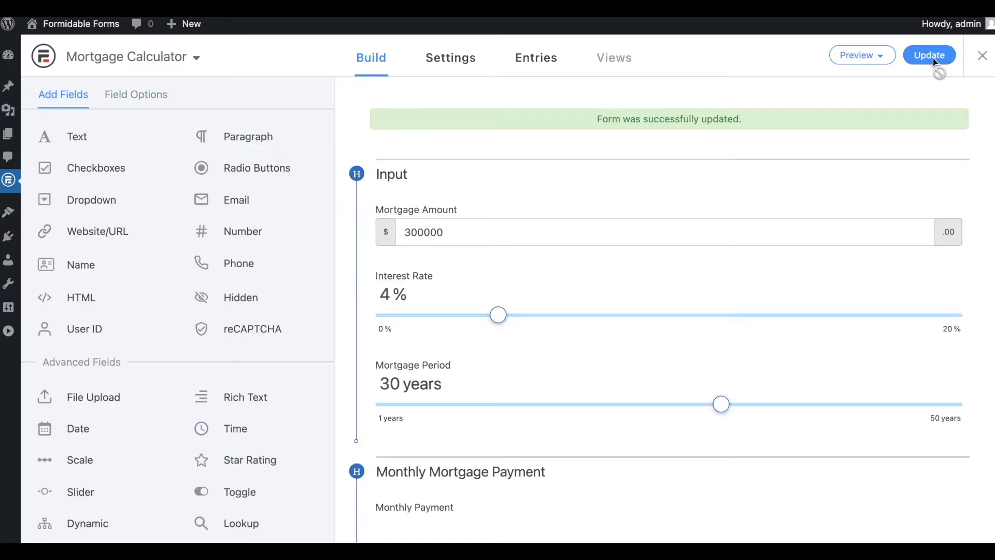
Start a new page titled 'Mortgage Calculator'.
mouse_move(194, 34)
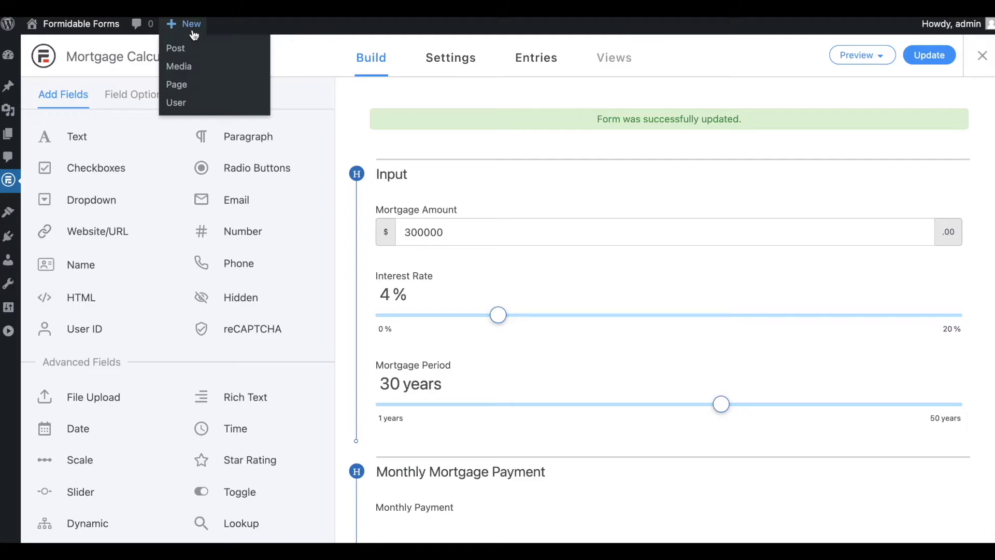
click(177, 85)
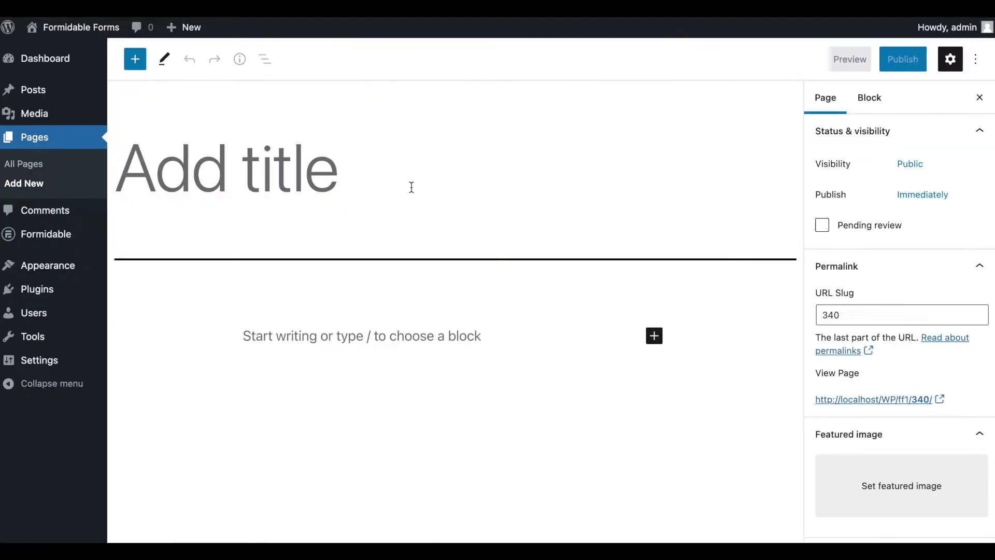
click(411, 187)
text(Mortgage Calculator)
Insert a Calculator Form block showing the Mortgage Calculator form.
click(656, 336)
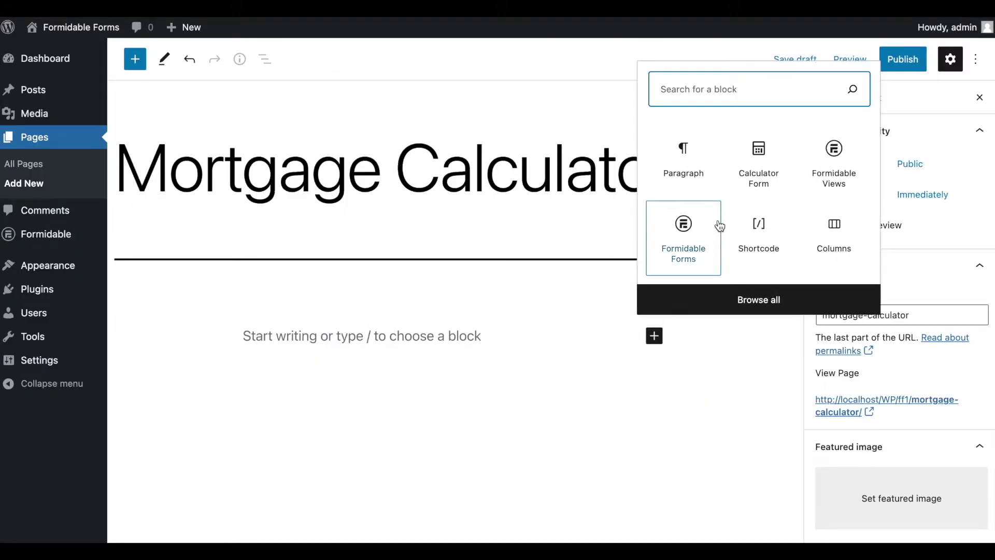
click(756, 158)
click(482, 479)
click(478, 492)
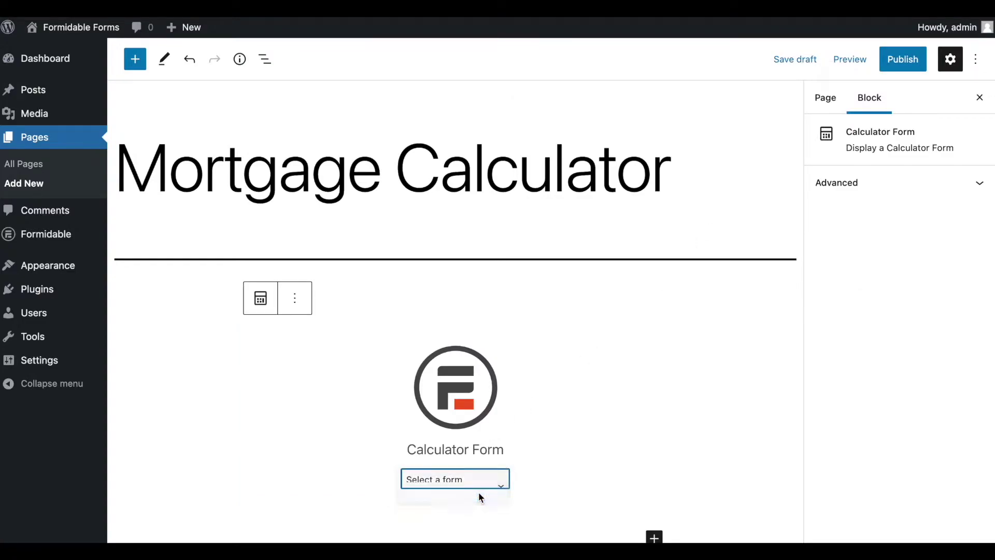
scroll(478, 493, down, 2)
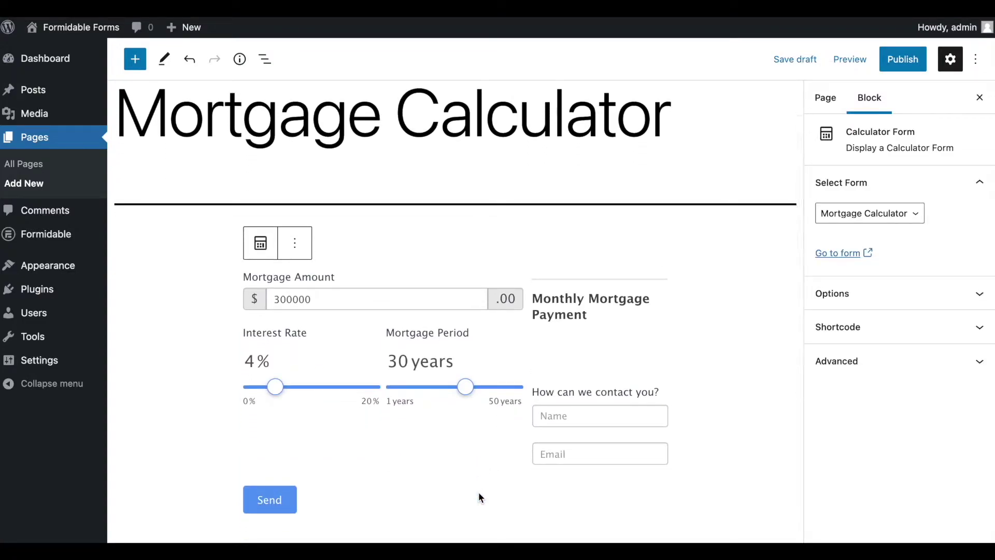
Publish the page and view it on the live site.
click(891, 67)
click(891, 67)
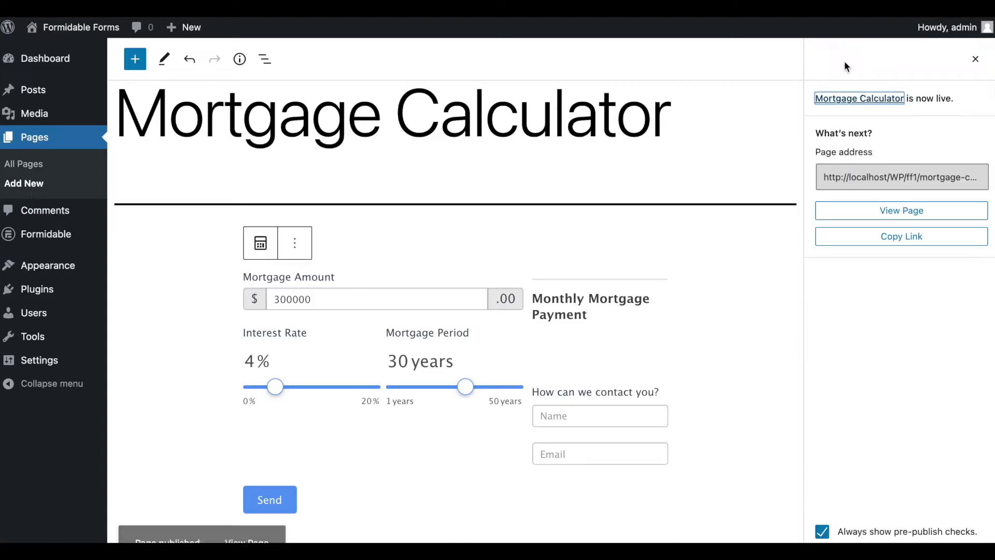
click(249, 534)
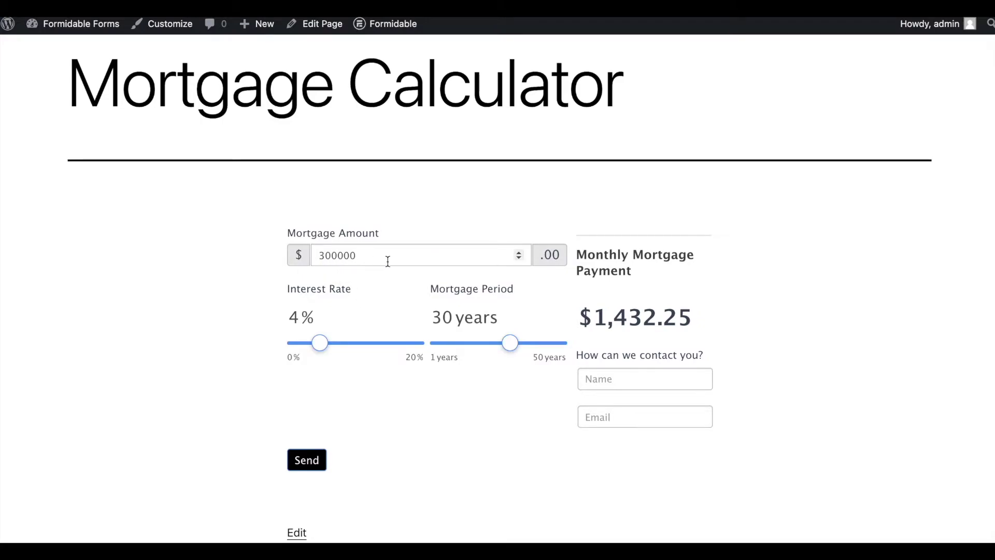
Test the calculator by lowering the interest rate to 3.63% and the period to 11 years.
mouse_move(321, 345)
mouse_down()
mouse_move(341, 344)
mouse_move(319, 346)
mouse_up()
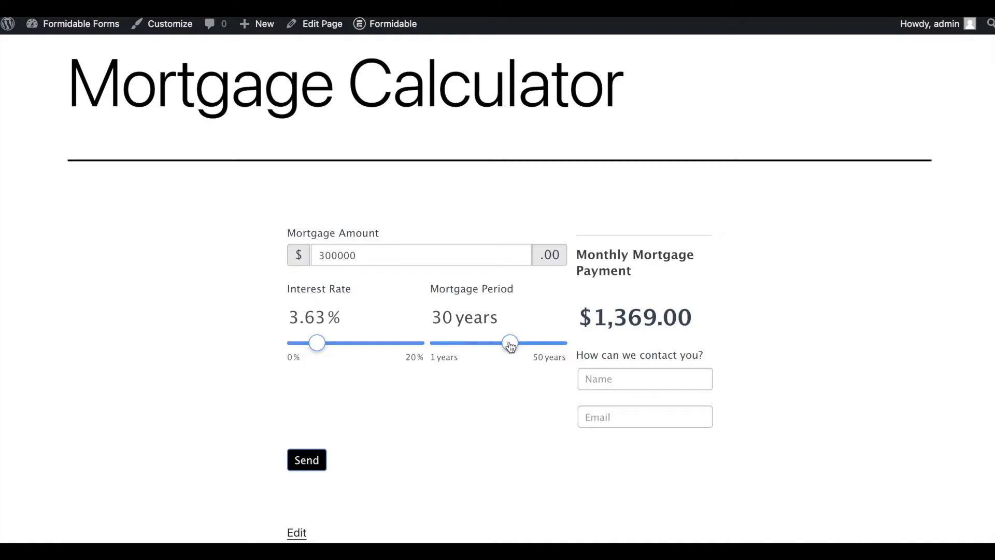
drag(511, 346, 480, 347)
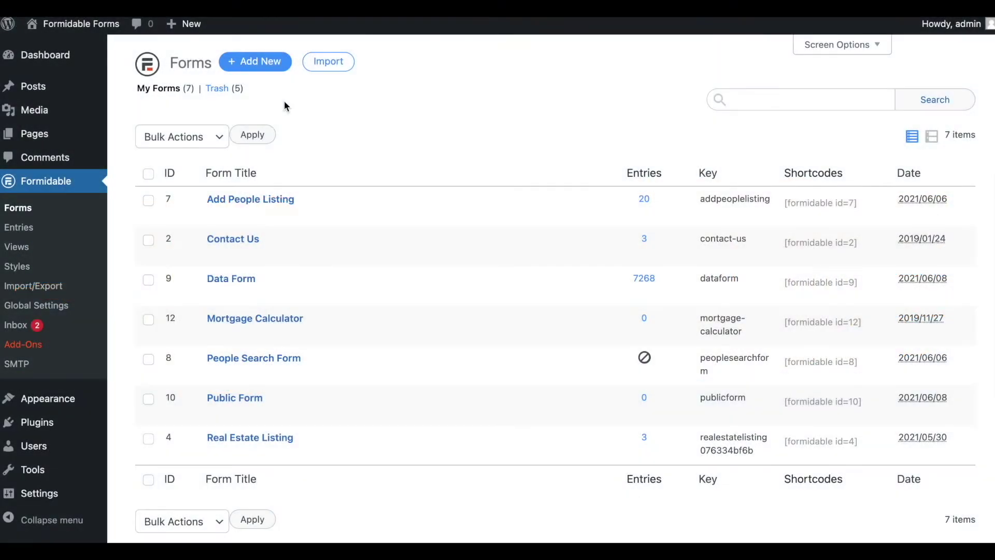
Create a blank form named 'Percentage Calculator' and add two Number fields.
click(272, 62)
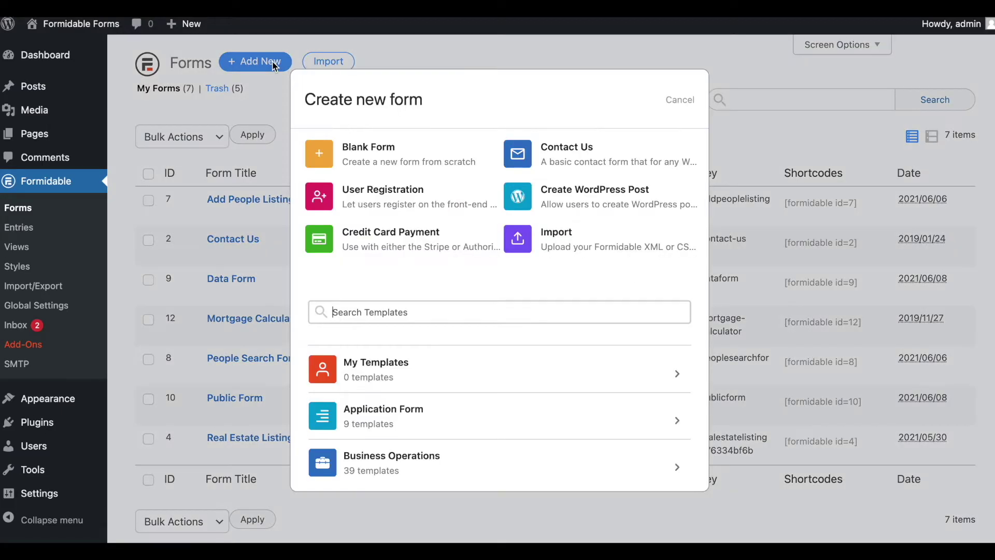
click(352, 162)
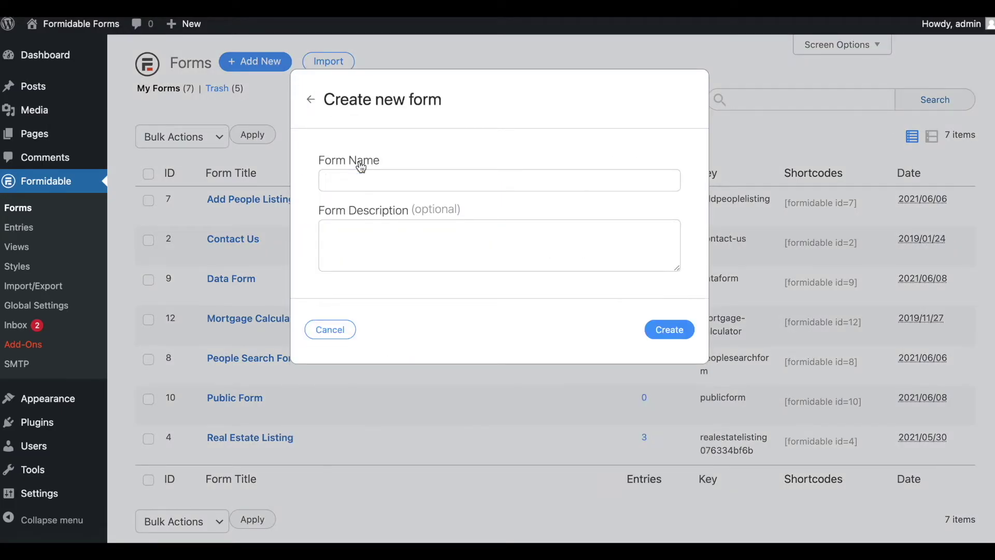
text(Percentage Calculator)
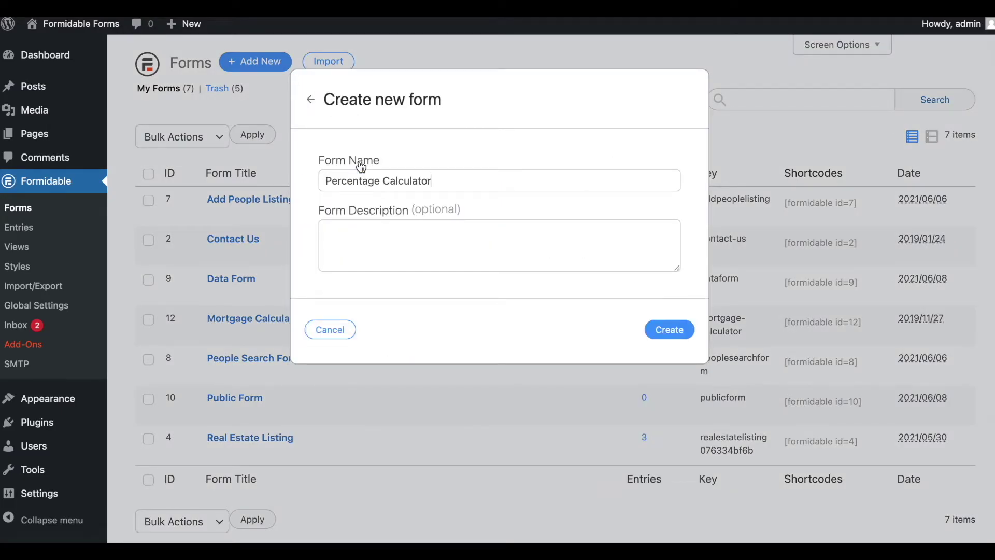
click(672, 331)
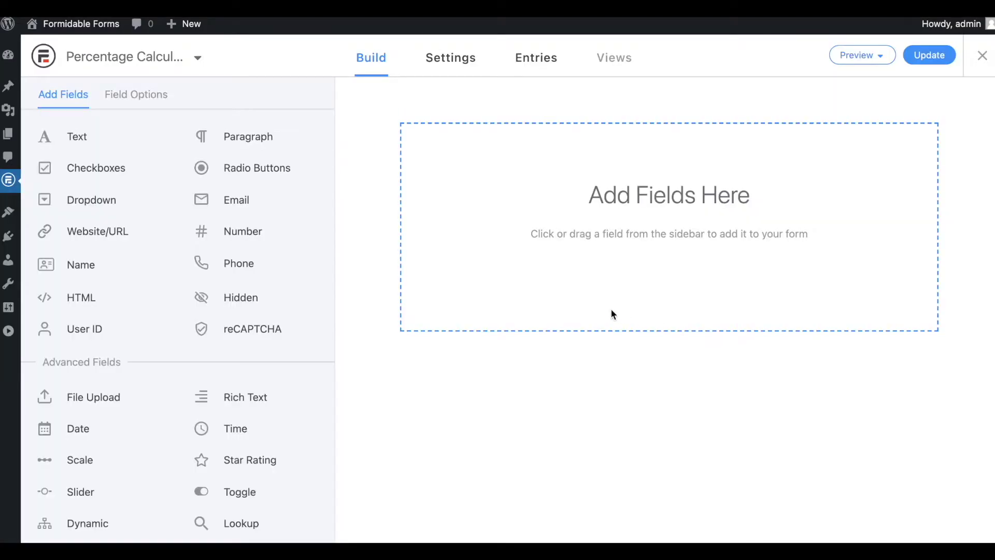
click(240, 239)
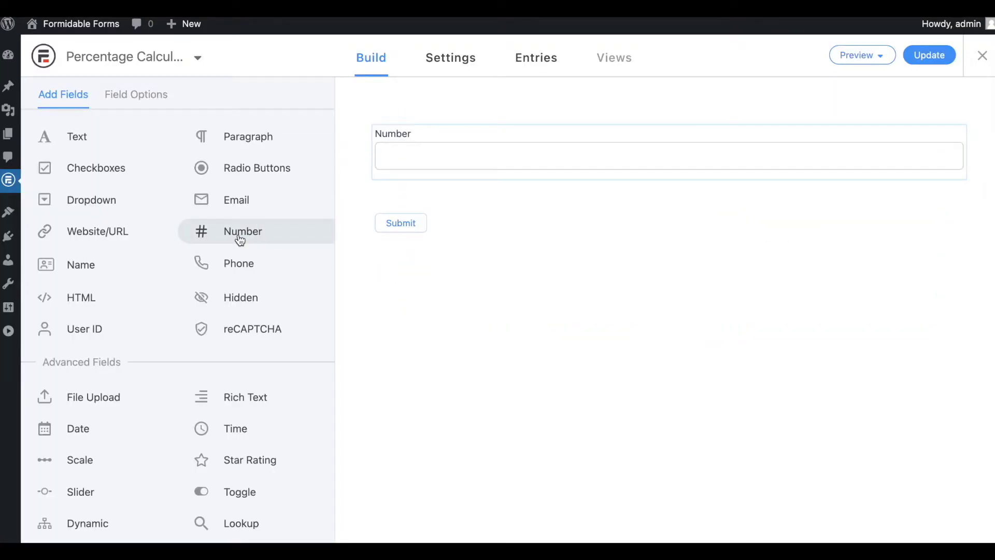
click(240, 238)
Add a third Number field and make Number one-third wide and first in its row.
click(240, 239)
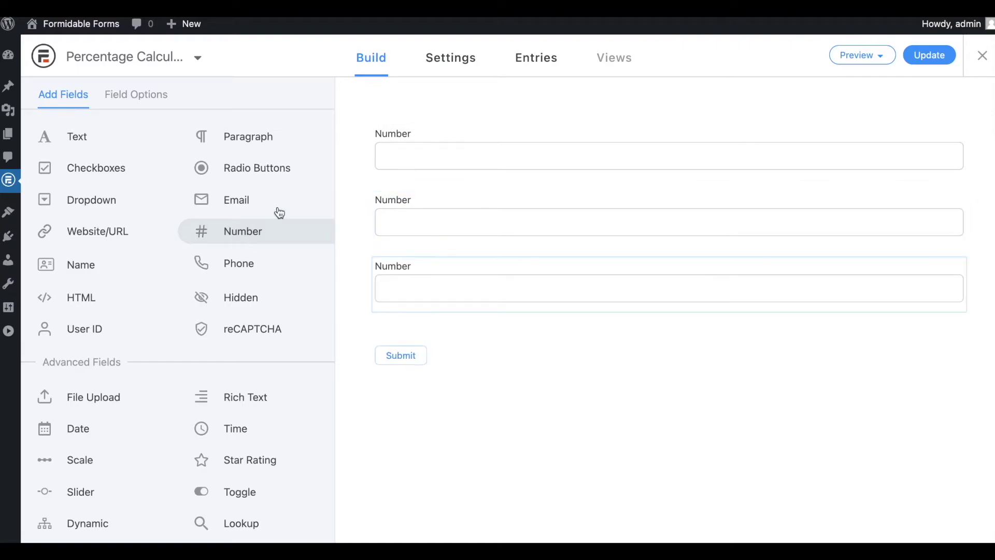
click(418, 223)
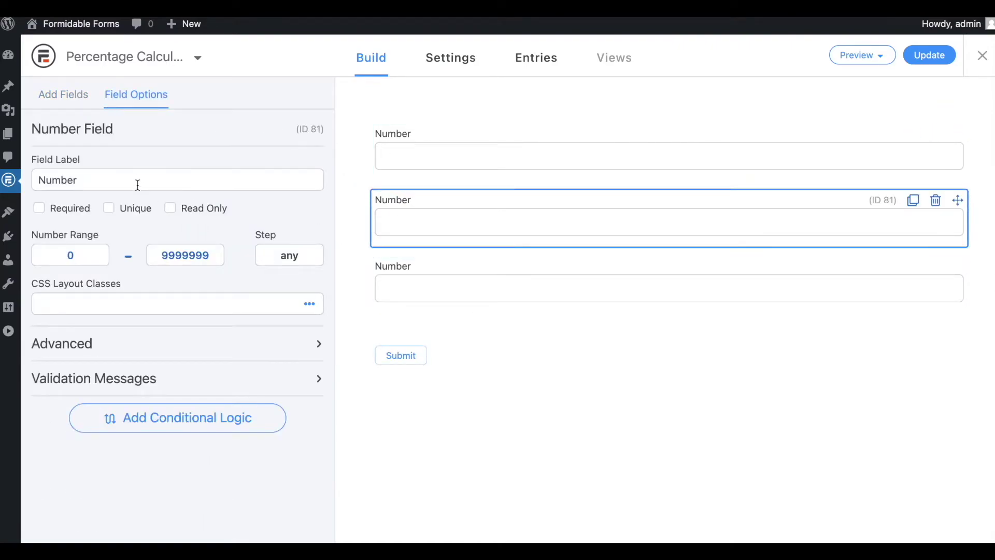
click(390, 279)
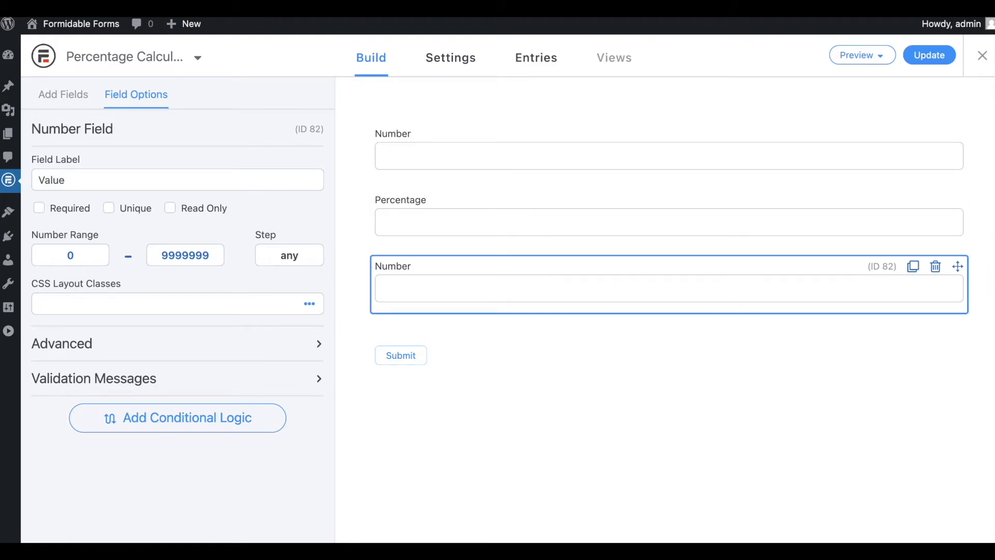
click(410, 154)
click(211, 296)
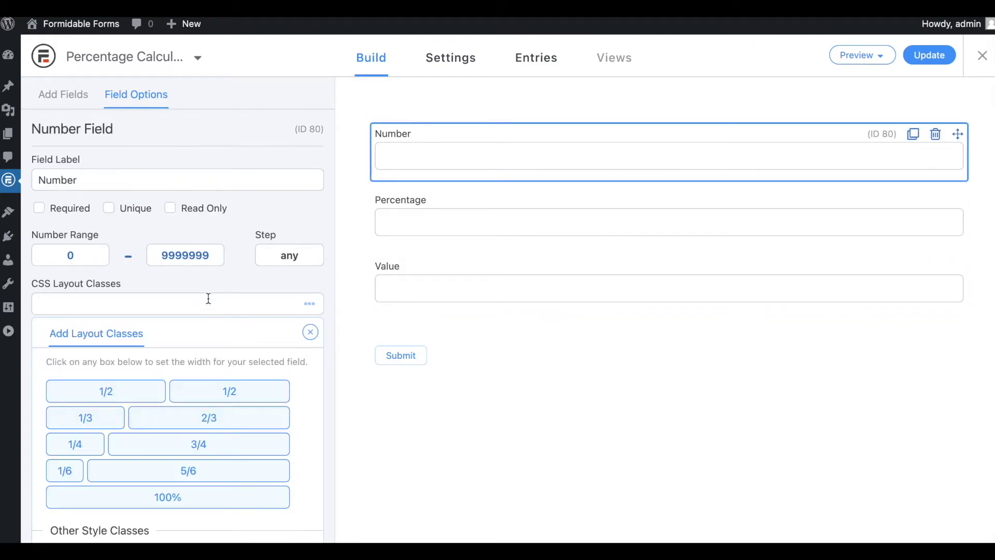
click(143, 419)
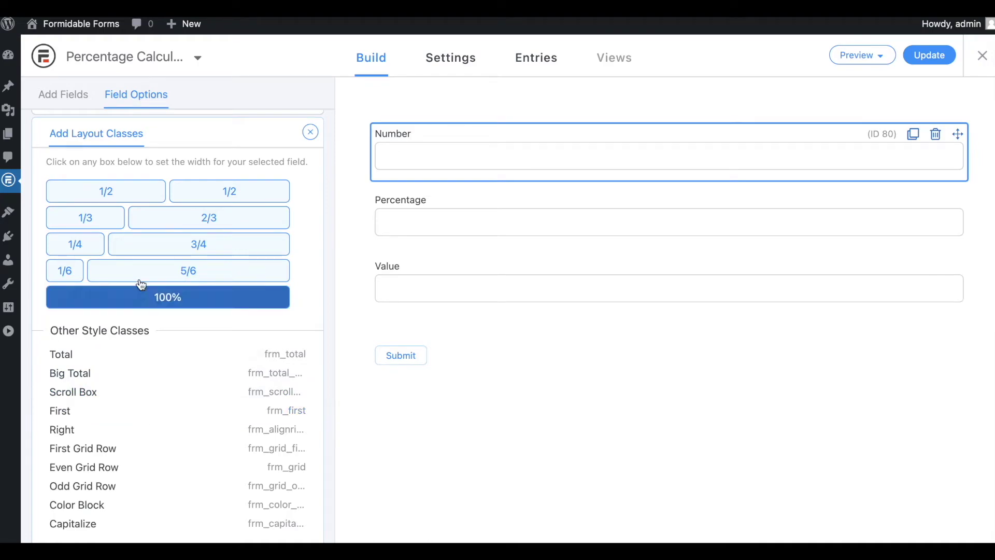
click(111, 218)
Make the Percentage and Value fields one-third wide.
click(448, 216)
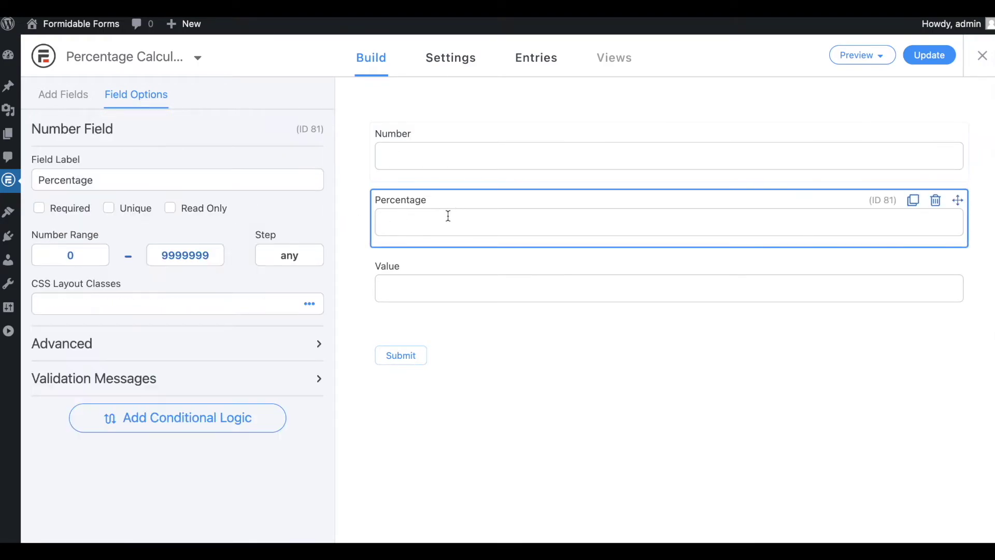
click(190, 307)
click(102, 378)
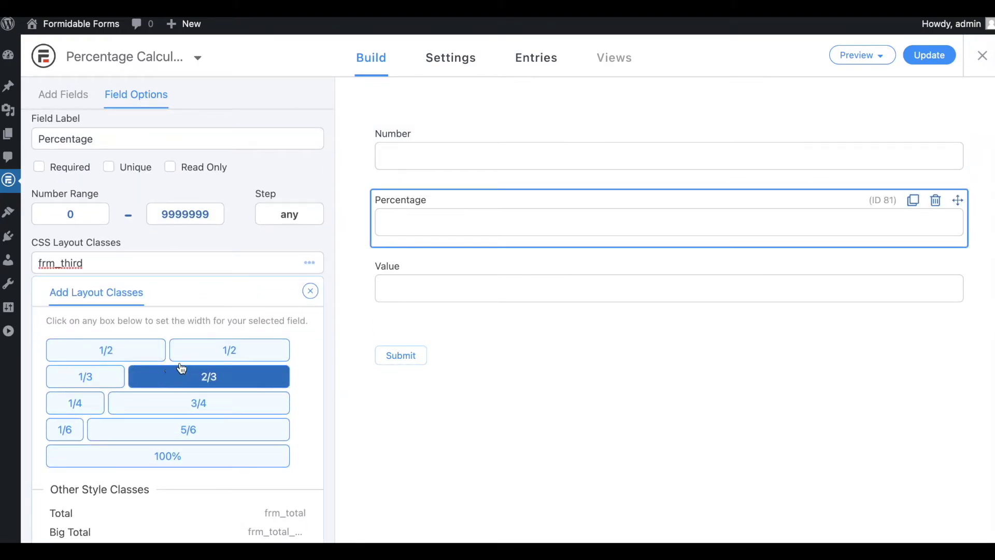
click(429, 276)
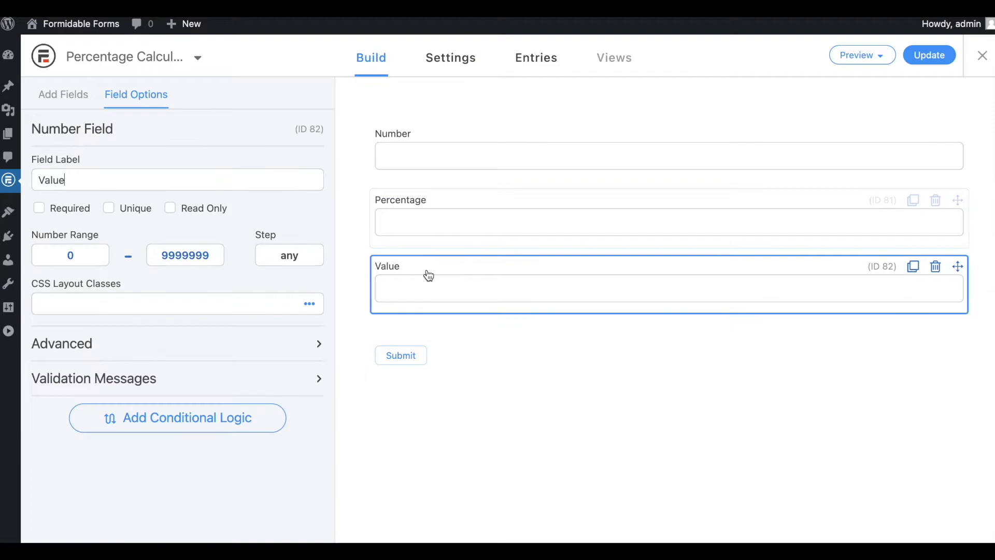
click(194, 296)
click(94, 417)
Style Value as a big bold total and save the form.
scroll(105, 423, down, 1)
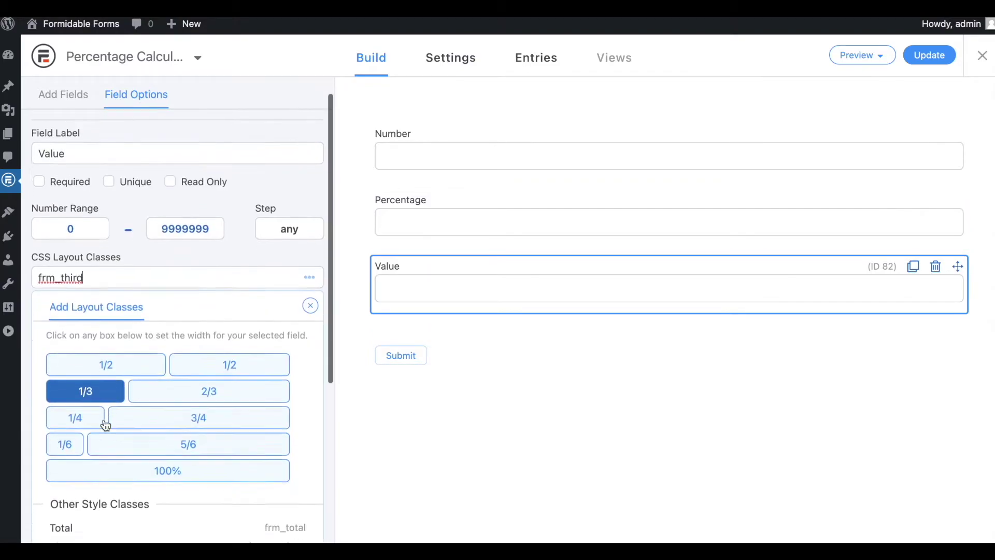
scroll(105, 425, down, 2)
click(104, 406)
click(107, 422)
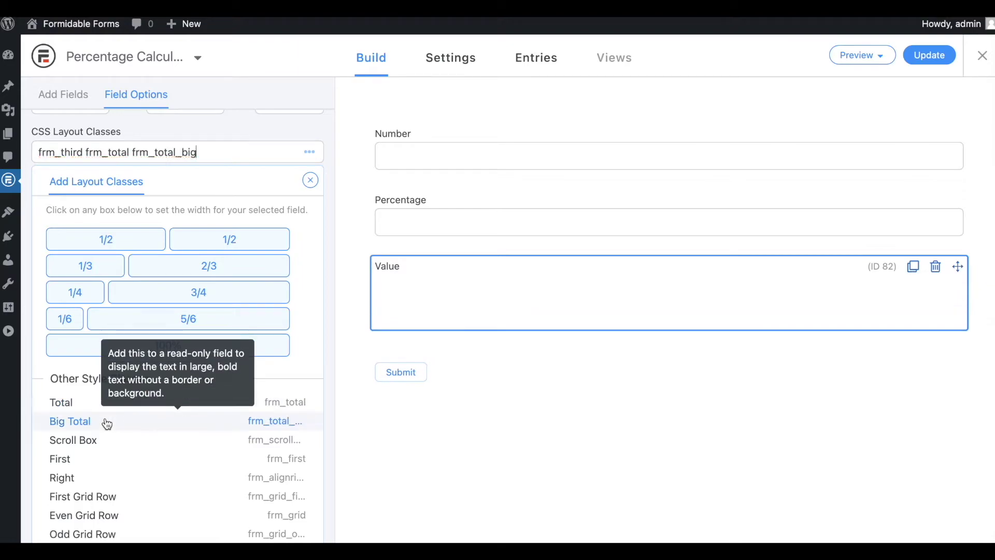
scroll(107, 423, up, 3)
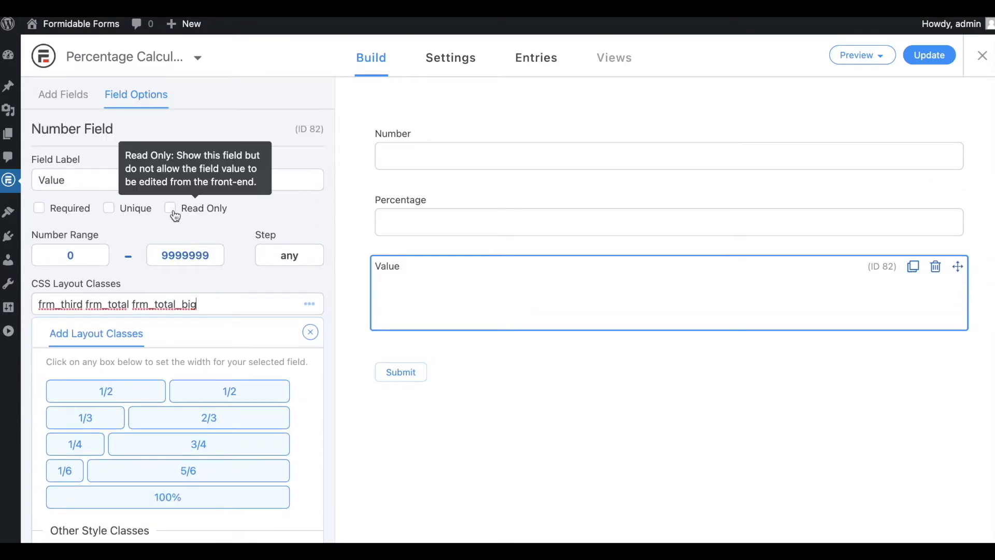
click(938, 61)
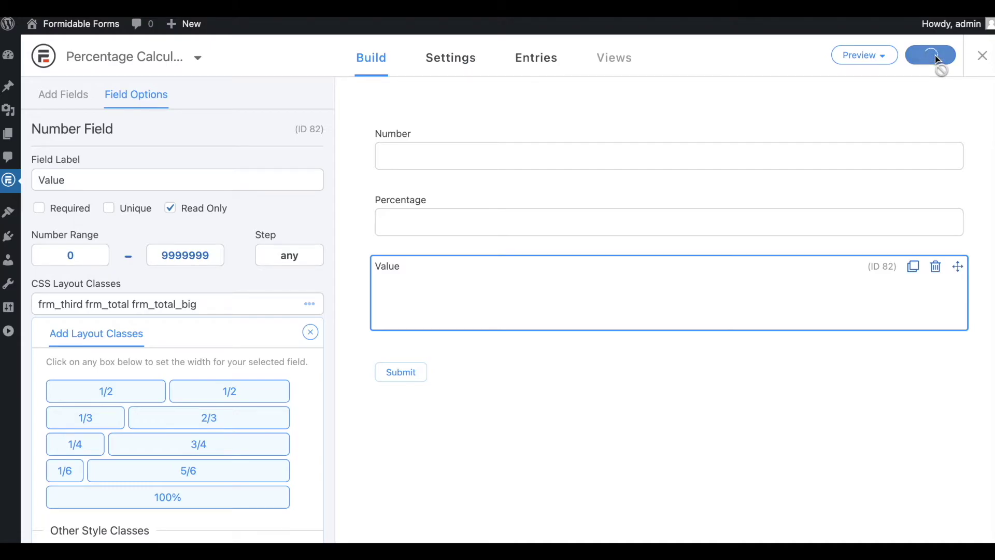
click(529, 309)
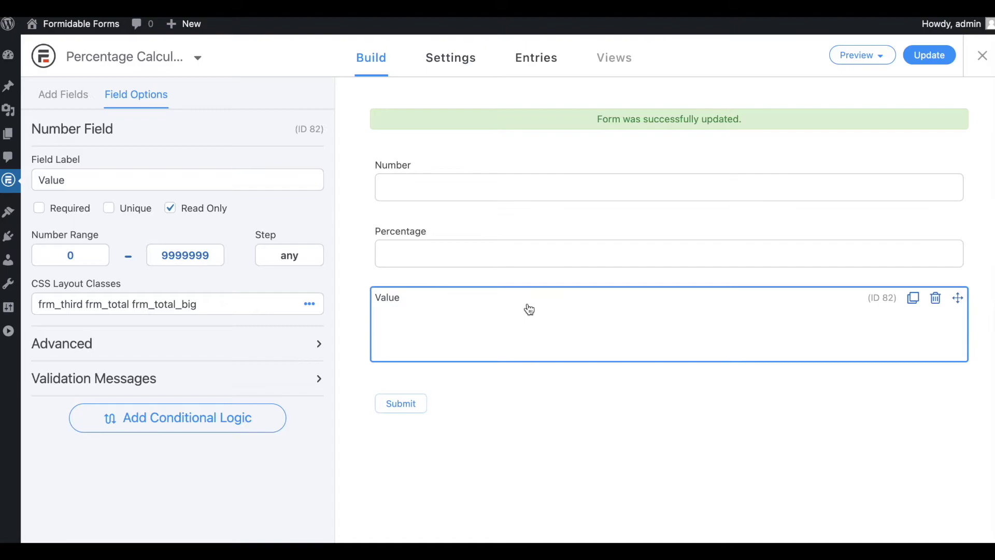
click(286, 342)
Set Value's default to the Math calculation [80]*[81]*0.01.
scroll(282, 335, down, 3)
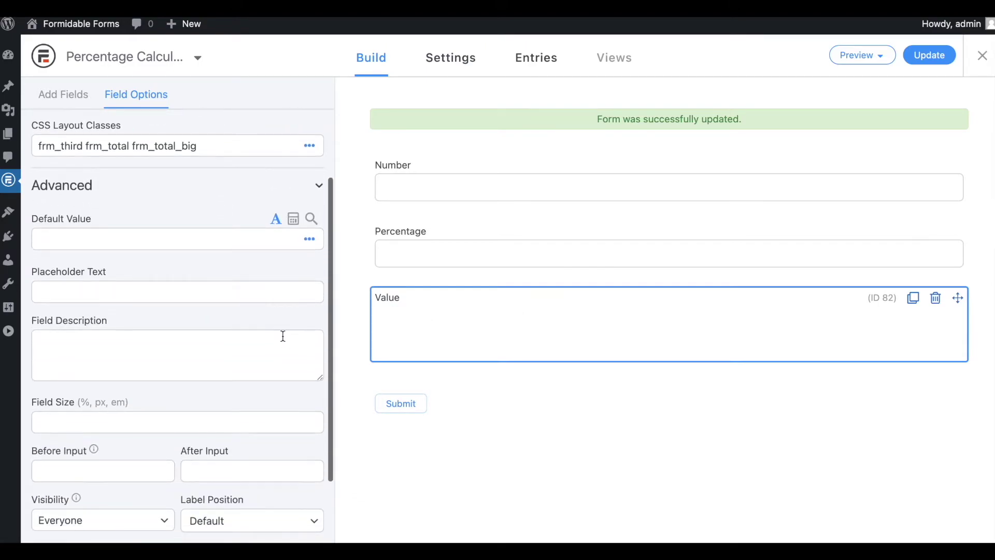
click(294, 219)
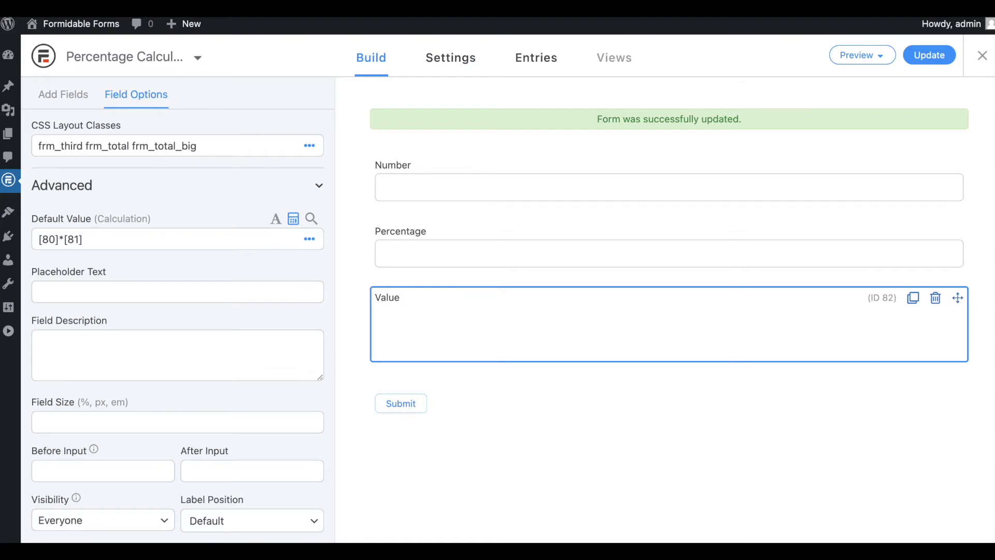
text(*0.0)
scroll(116, 251, down, 3)
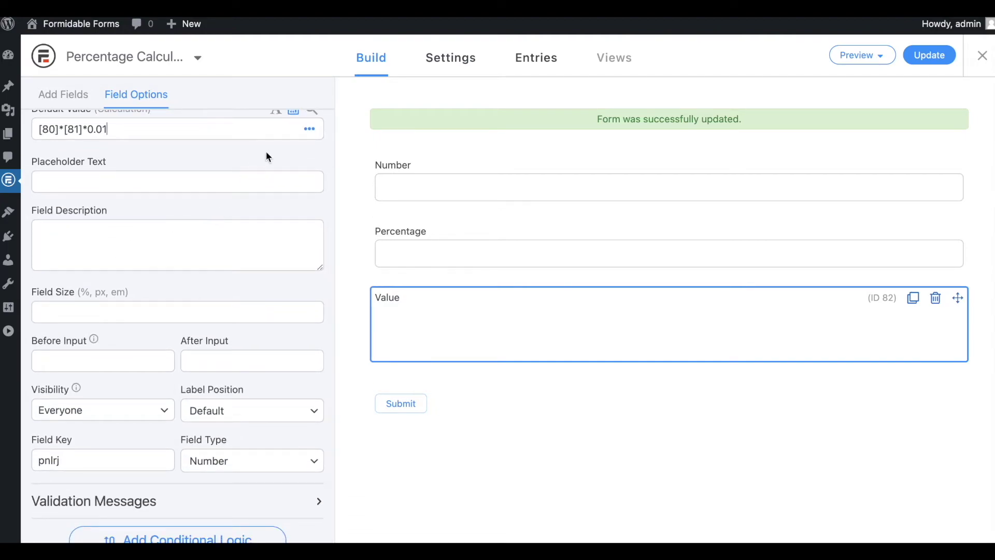
click(310, 129)
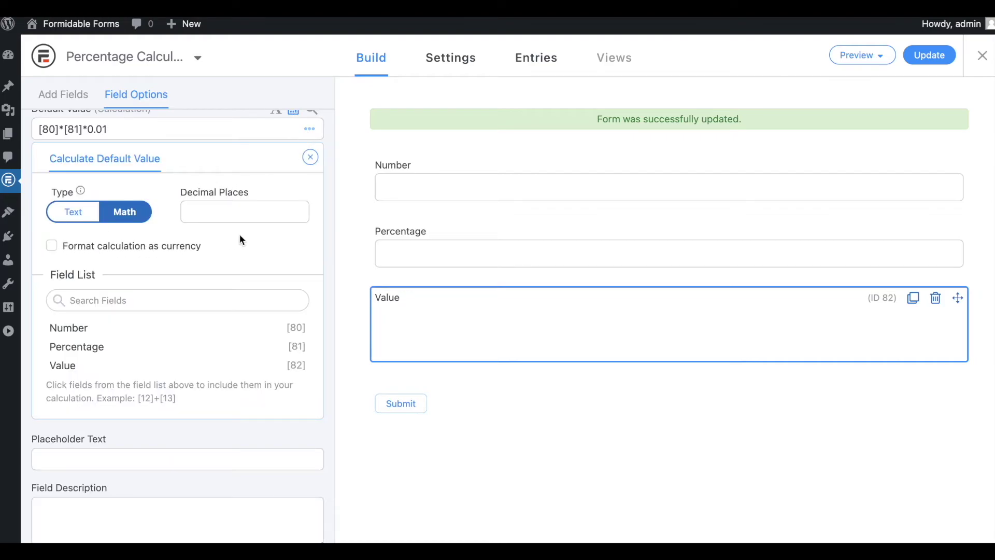
scroll(175, 353, down, 3)
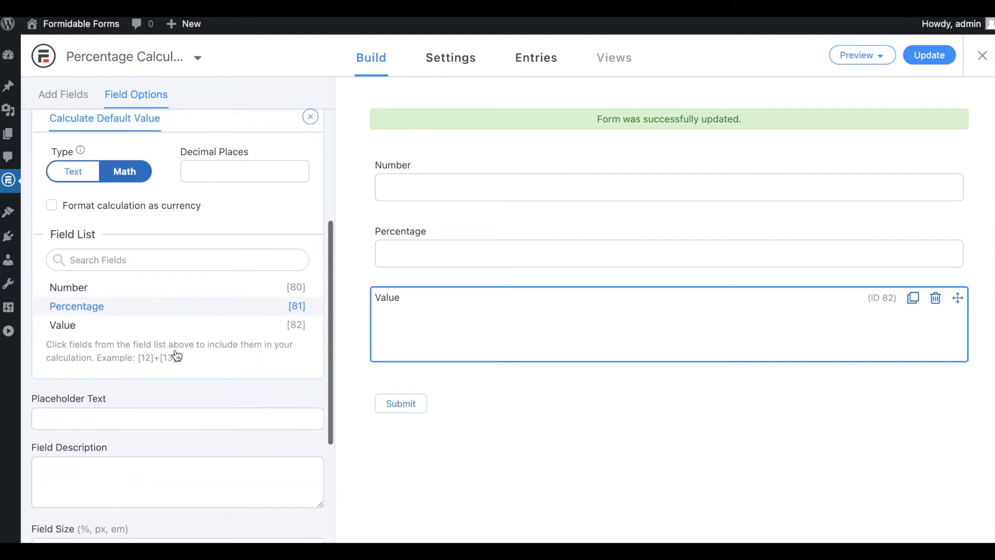
Add a two-thirds-wide Email field below Value and save the form.
click(356, 219)
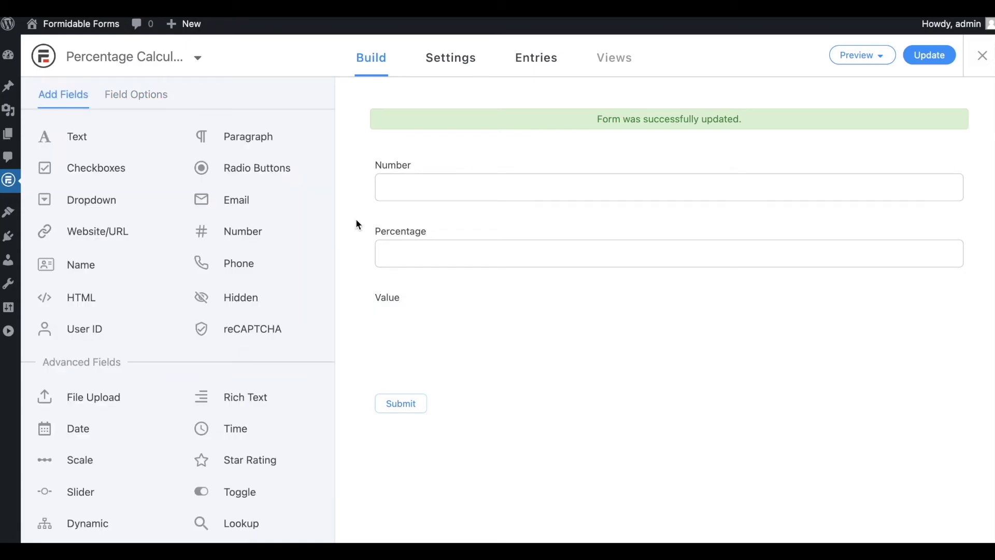
click(271, 210)
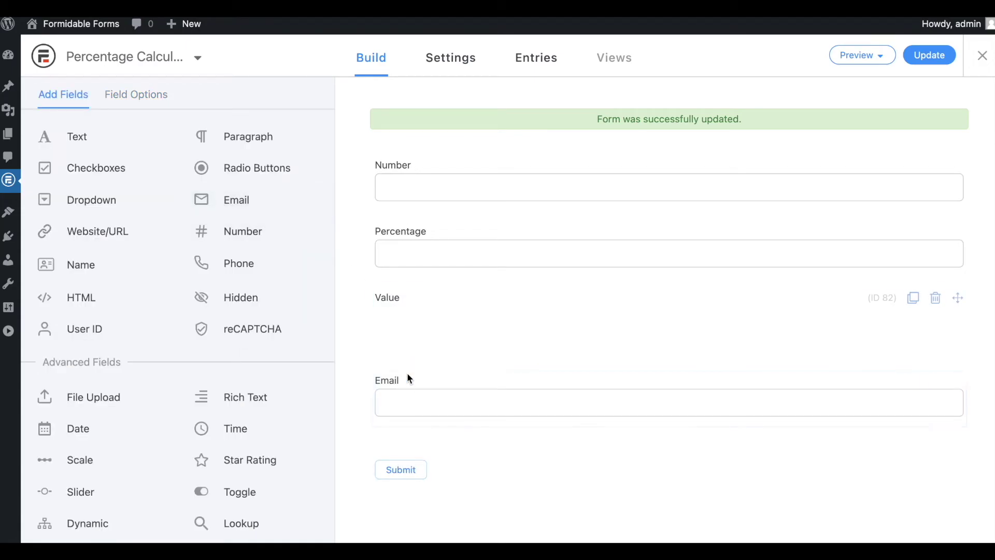
click(407, 391)
click(248, 306)
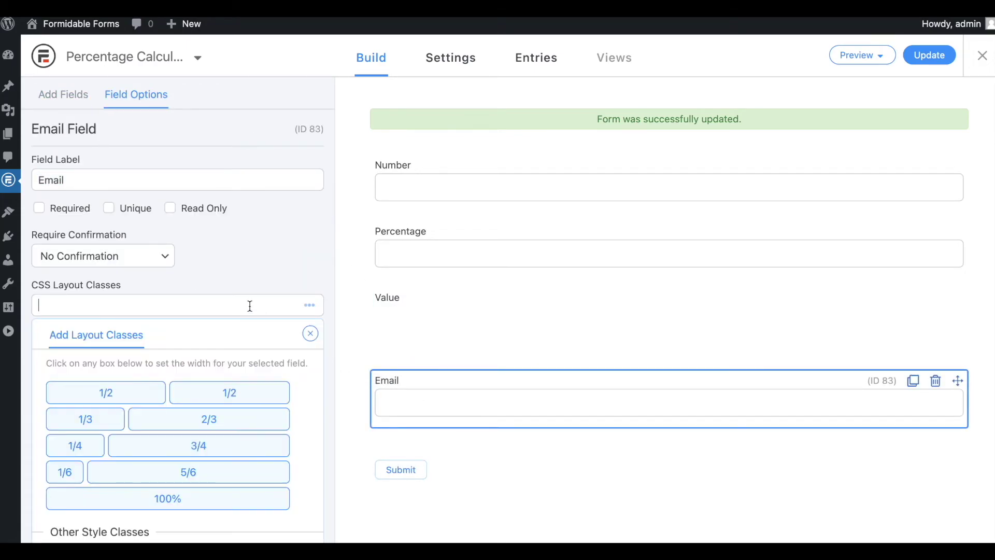
click(224, 419)
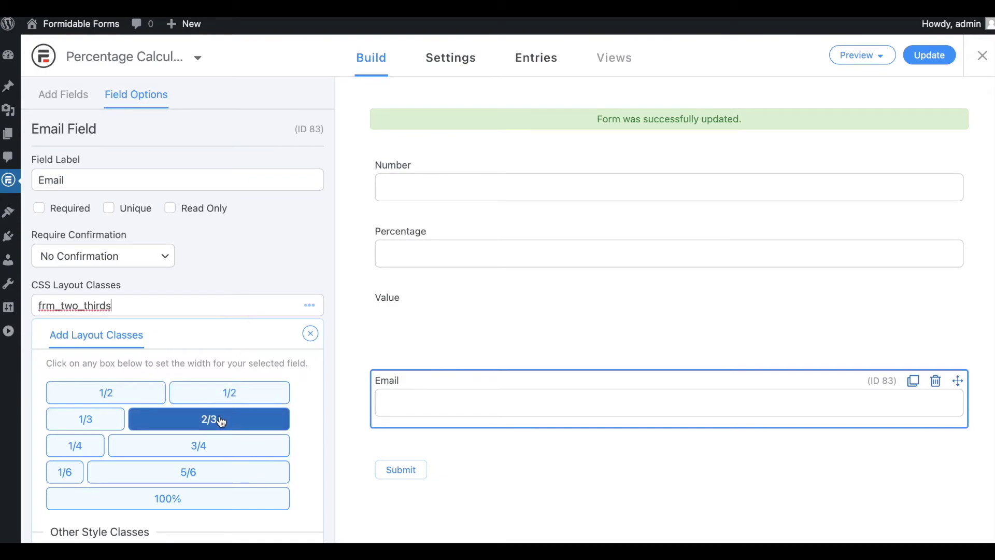
click(917, 65)
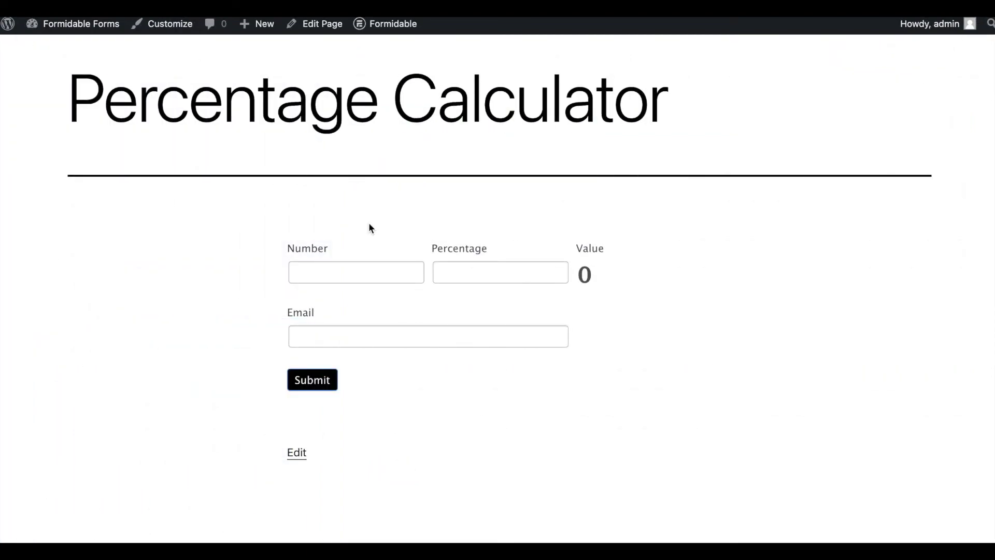
On the live form, enter Number 300 and Percentage 20 so Value shows 60.
click(365, 271)
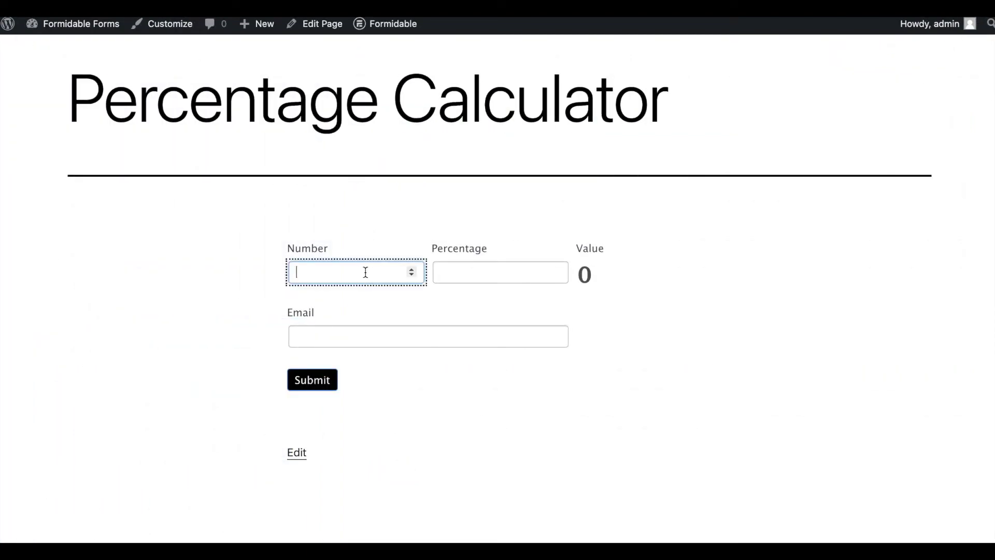
text(300)
click(460, 266)
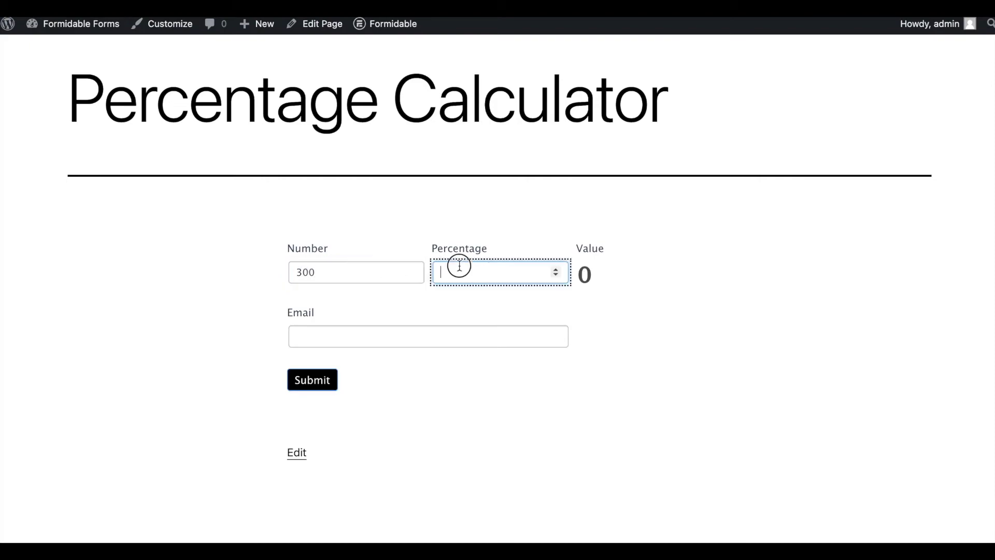
text(20)
click(232, 347)
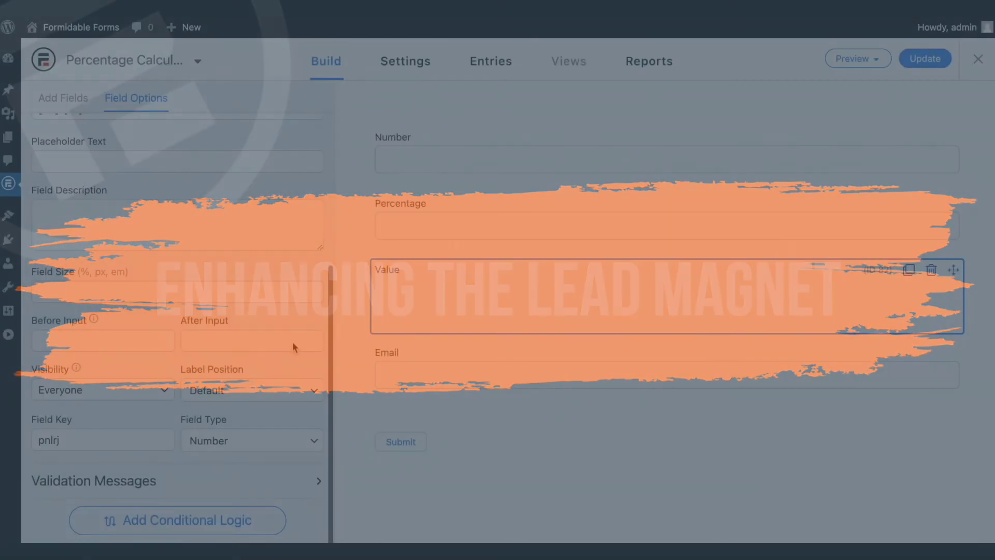
Change Value to a Hidden field, make Email required, and save the form.
click(255, 442)
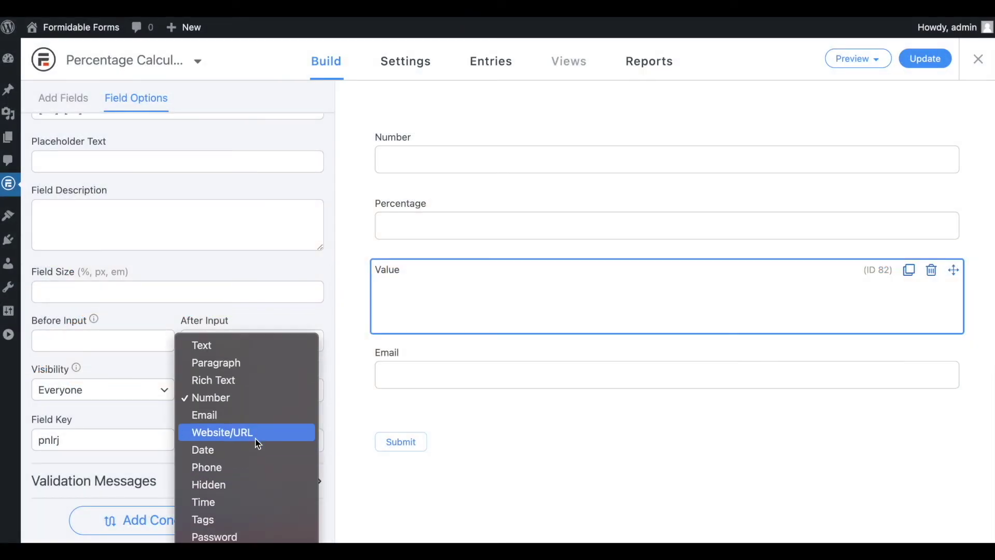
click(240, 483)
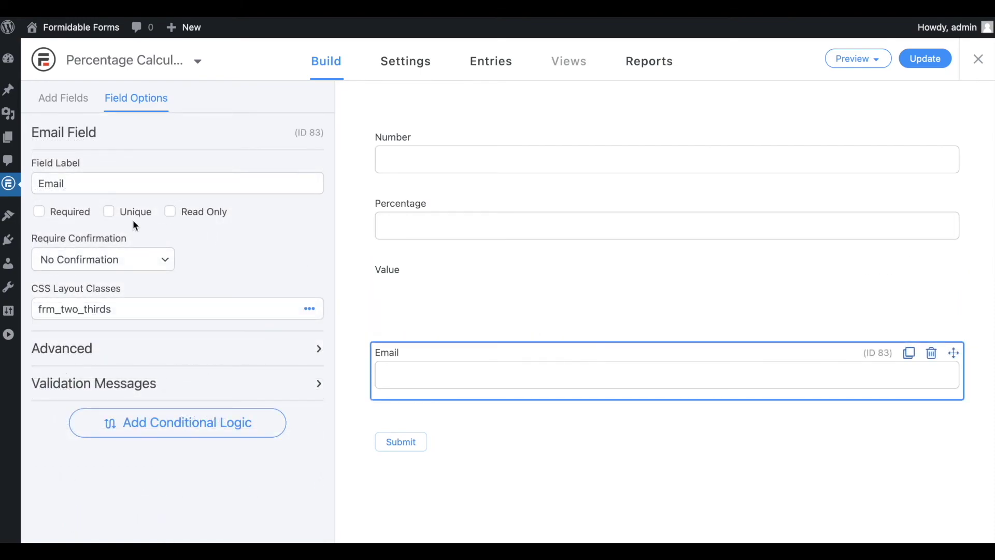
click(68, 212)
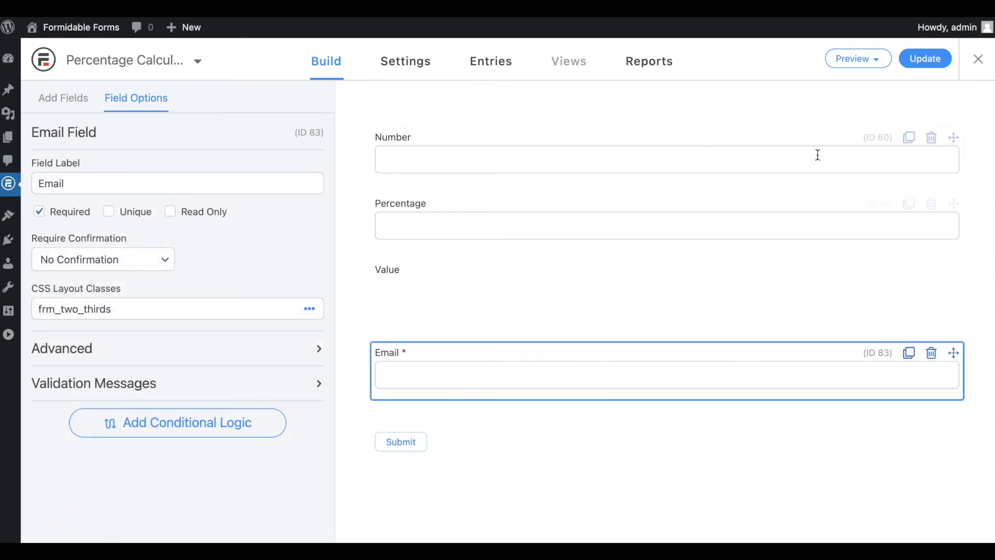
click(930, 67)
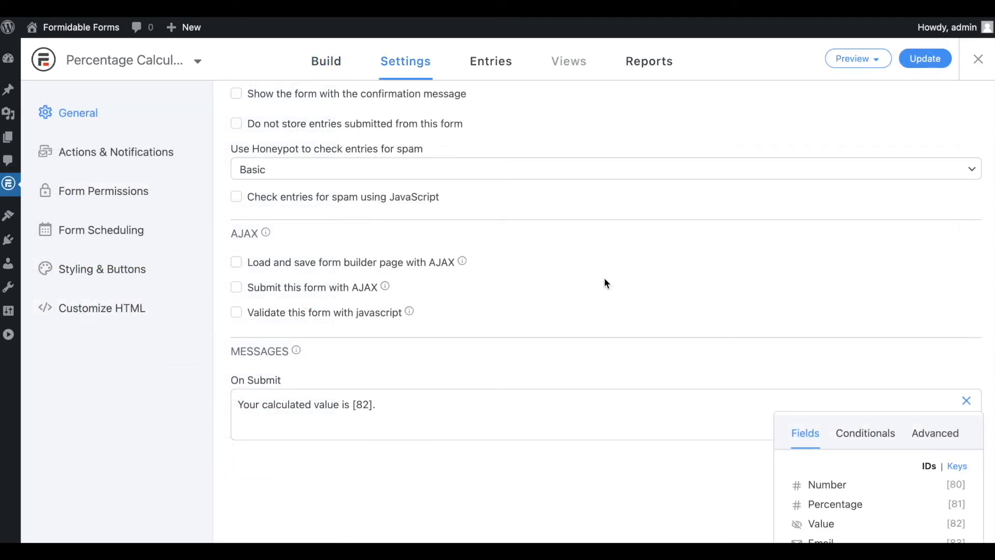
click(917, 61)
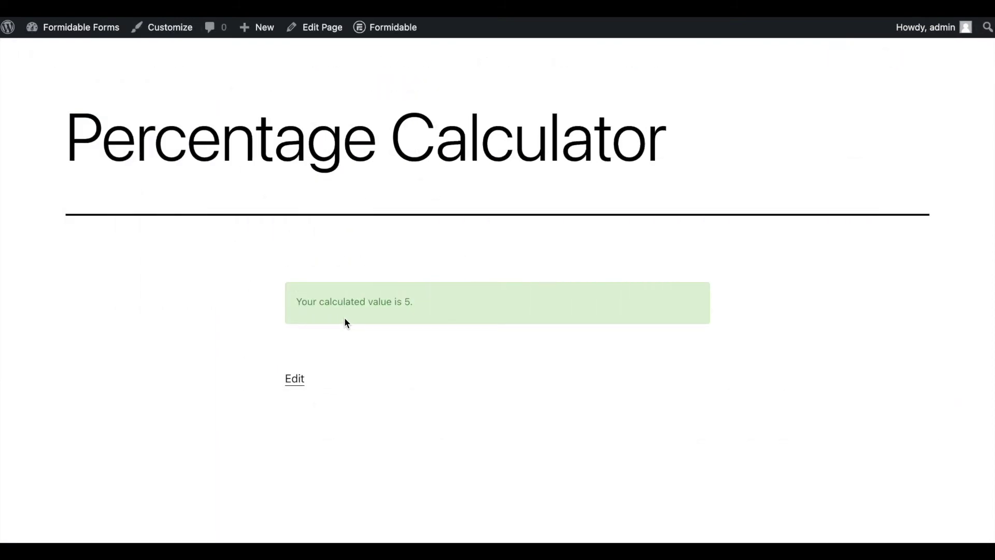